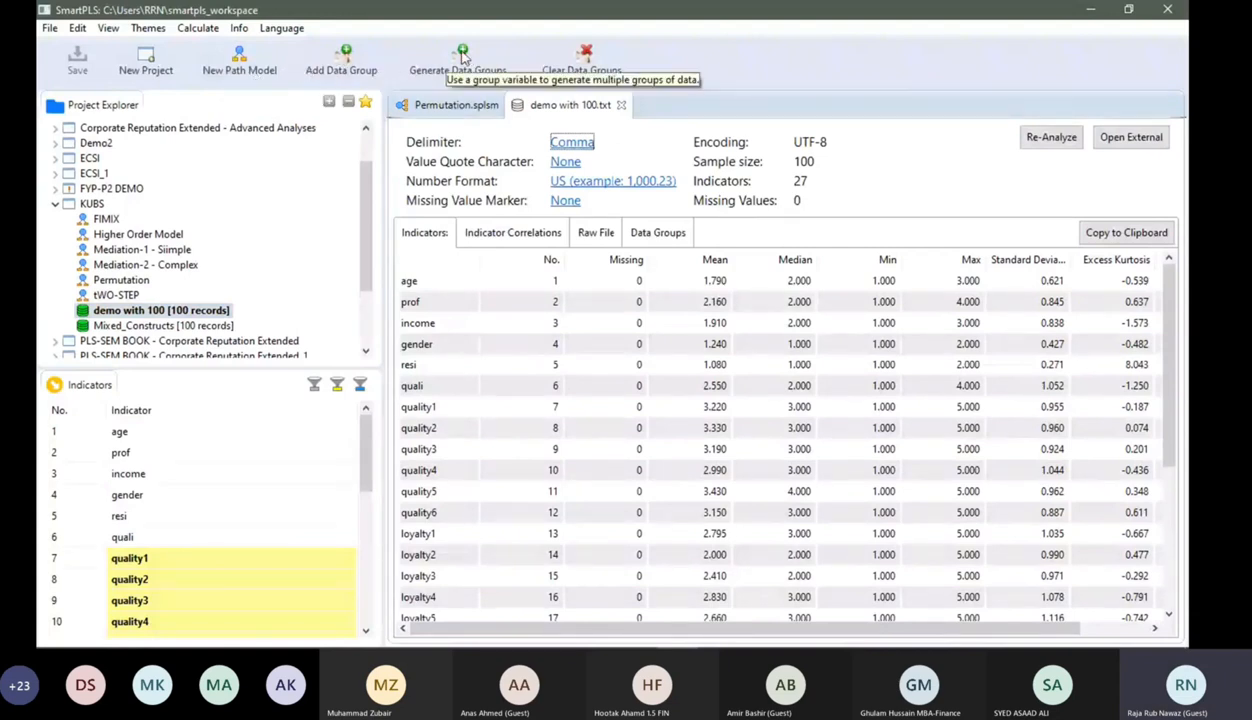
Switch to PowerPoint to review the slide on permutation test steps in SmartPLS, and return to SmartPLS.
mouse_move(749, 648)
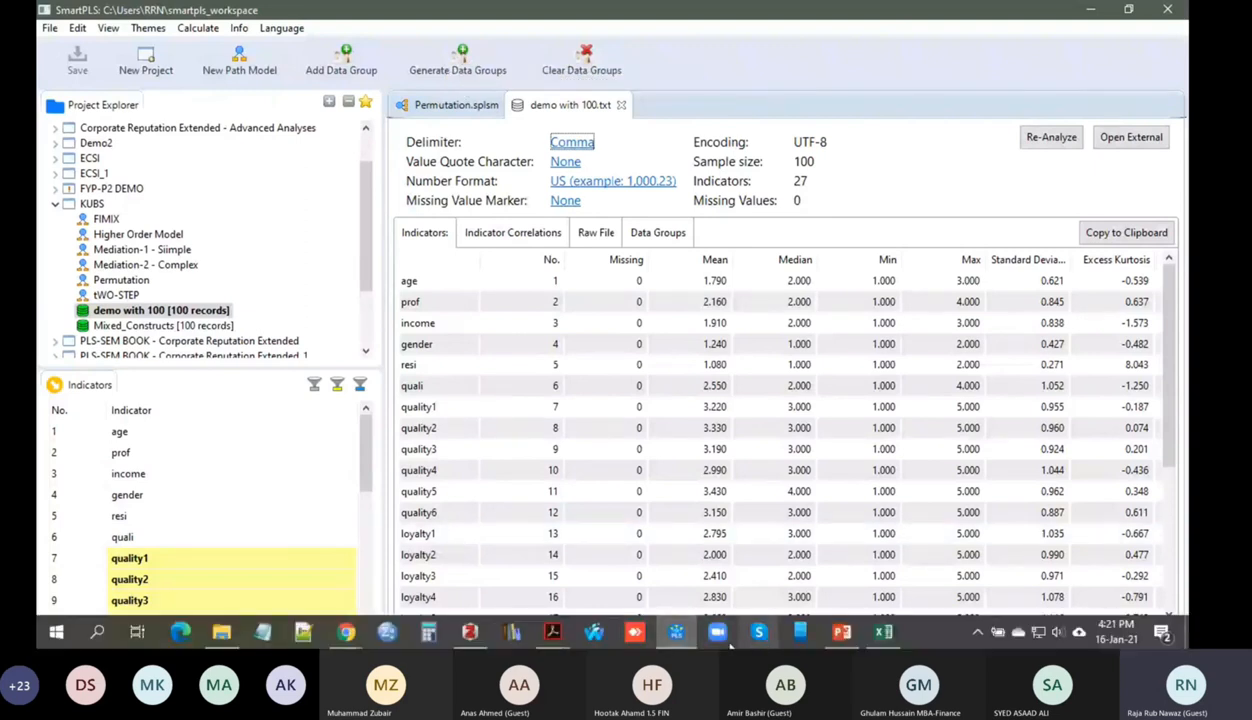
click(842, 631)
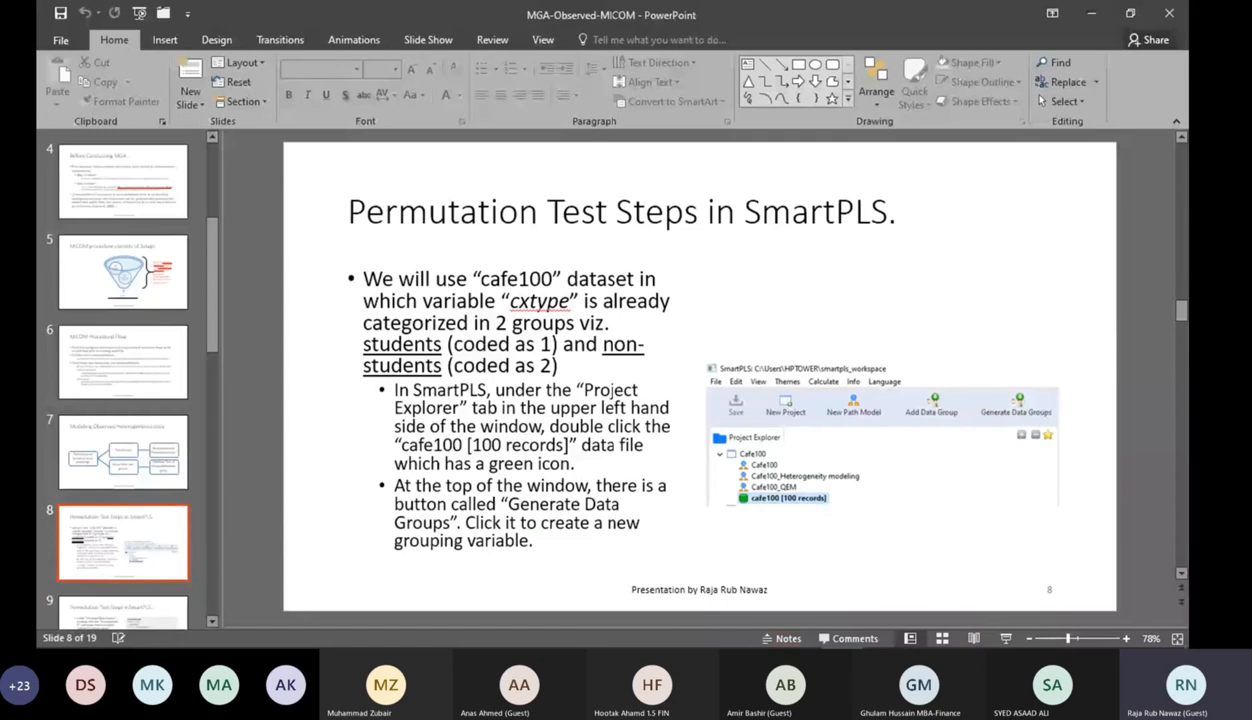
click(672, 640)
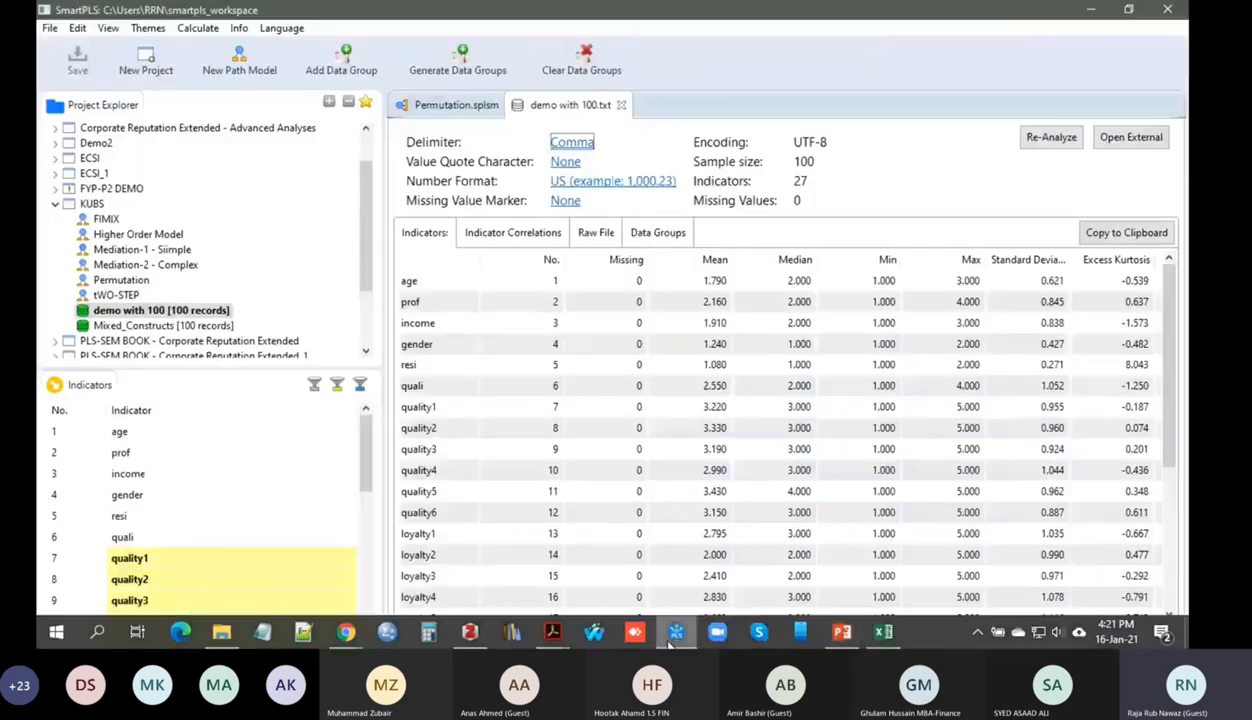
click(465, 70)
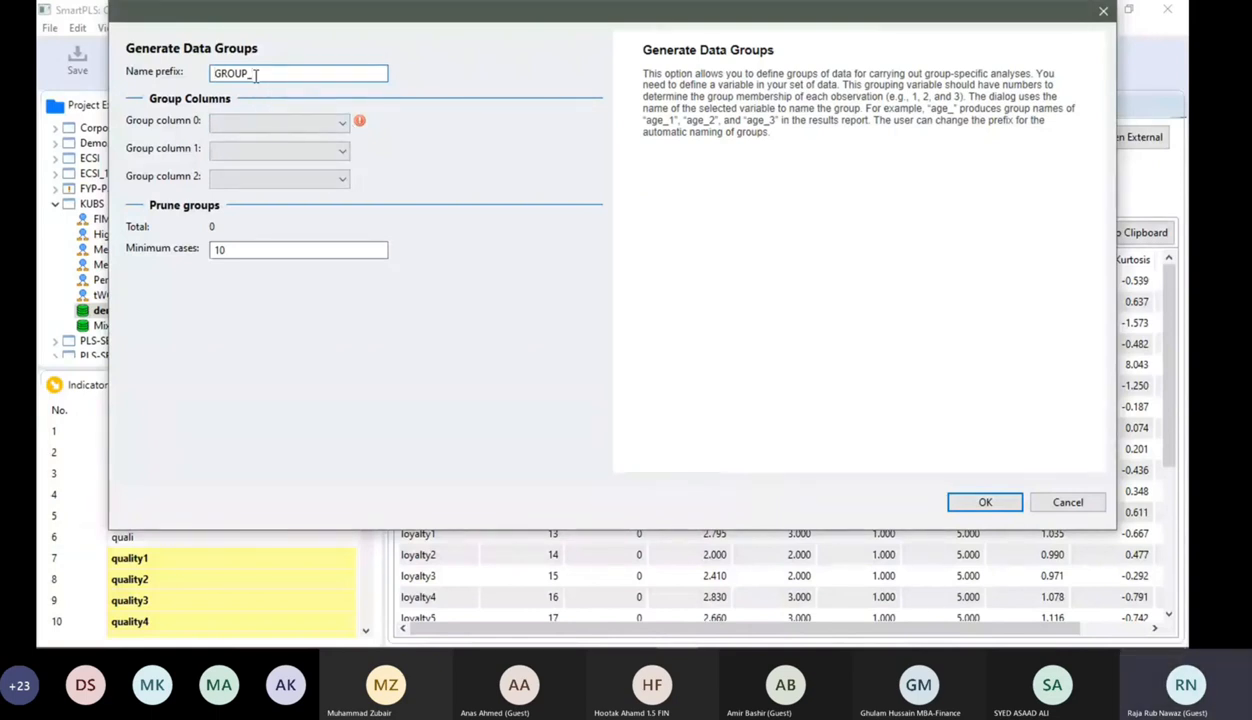
key(BackSpace)
key(BackSpace)
key(BackSpace)
key(BackSpace)
key(BackSpace)
key(BackSpace)
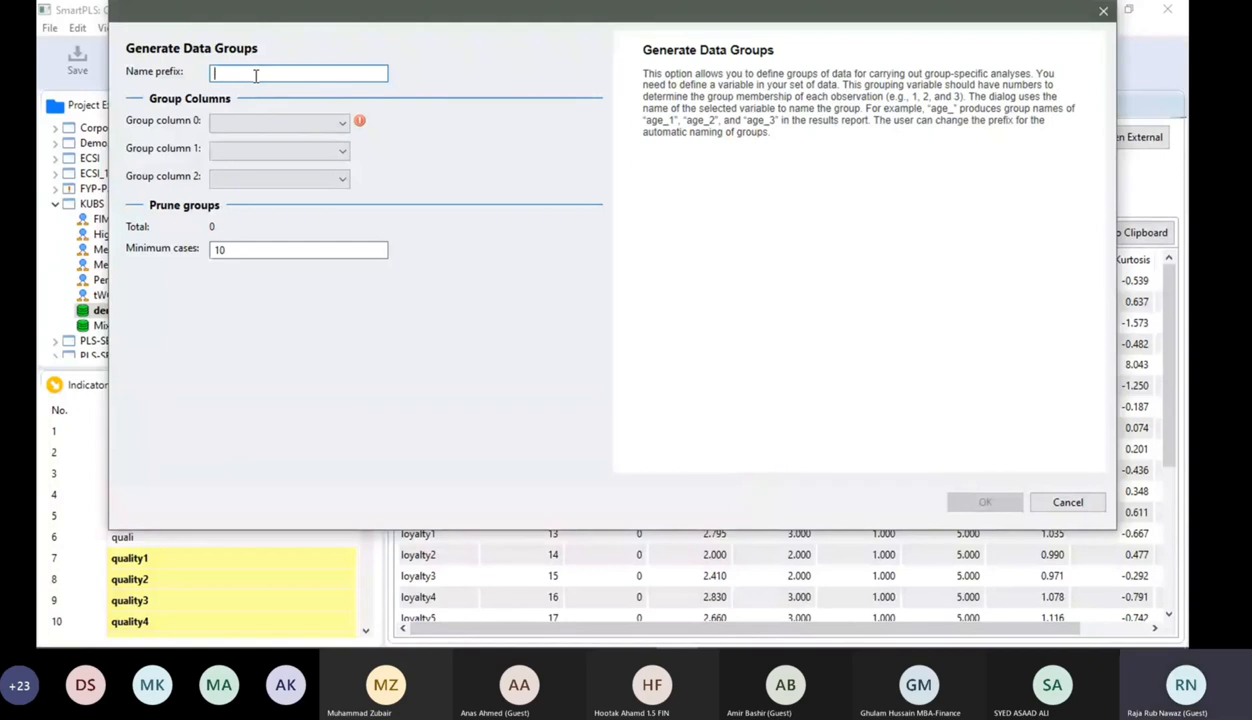
text(CUST)
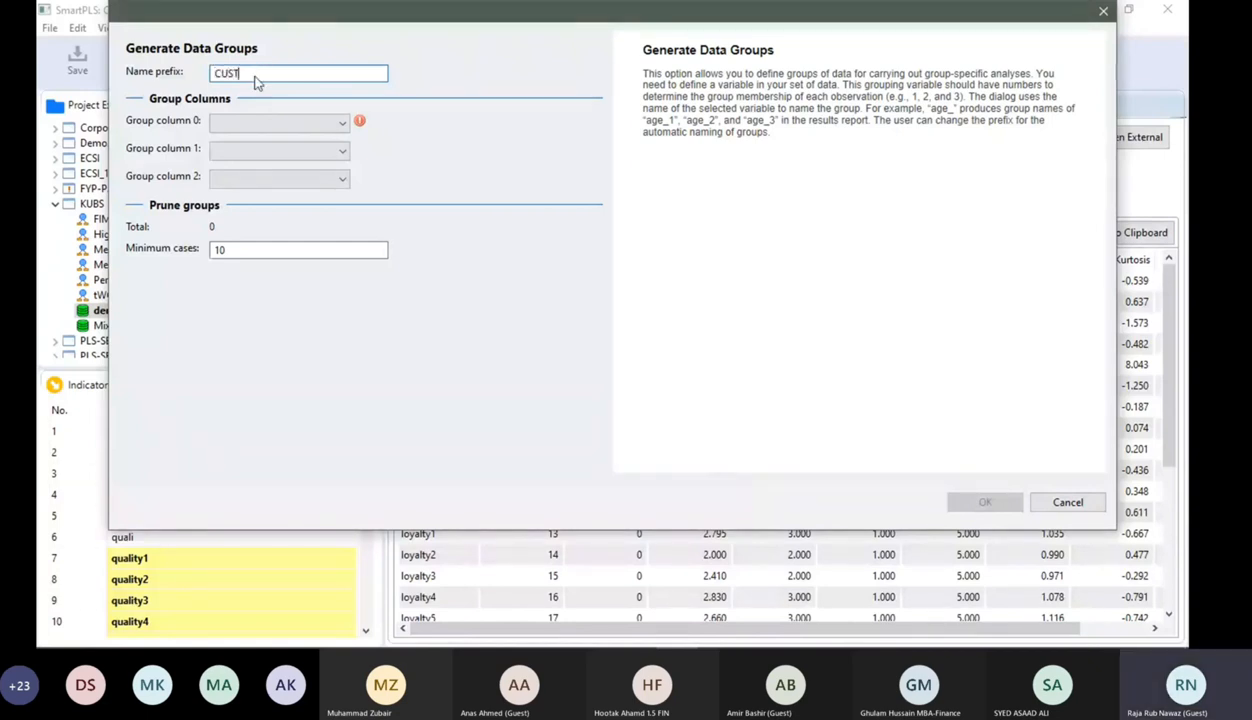
text(TYPE)
click(342, 122)
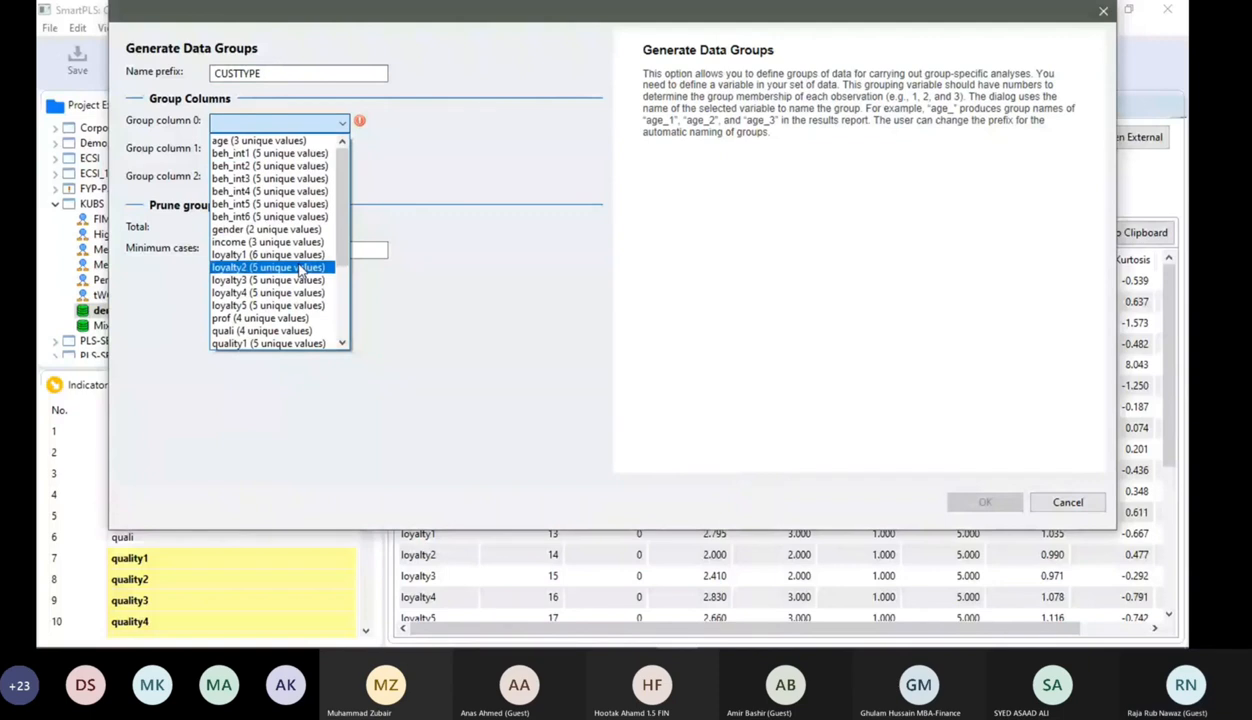
scroll(300, 270, down, 3)
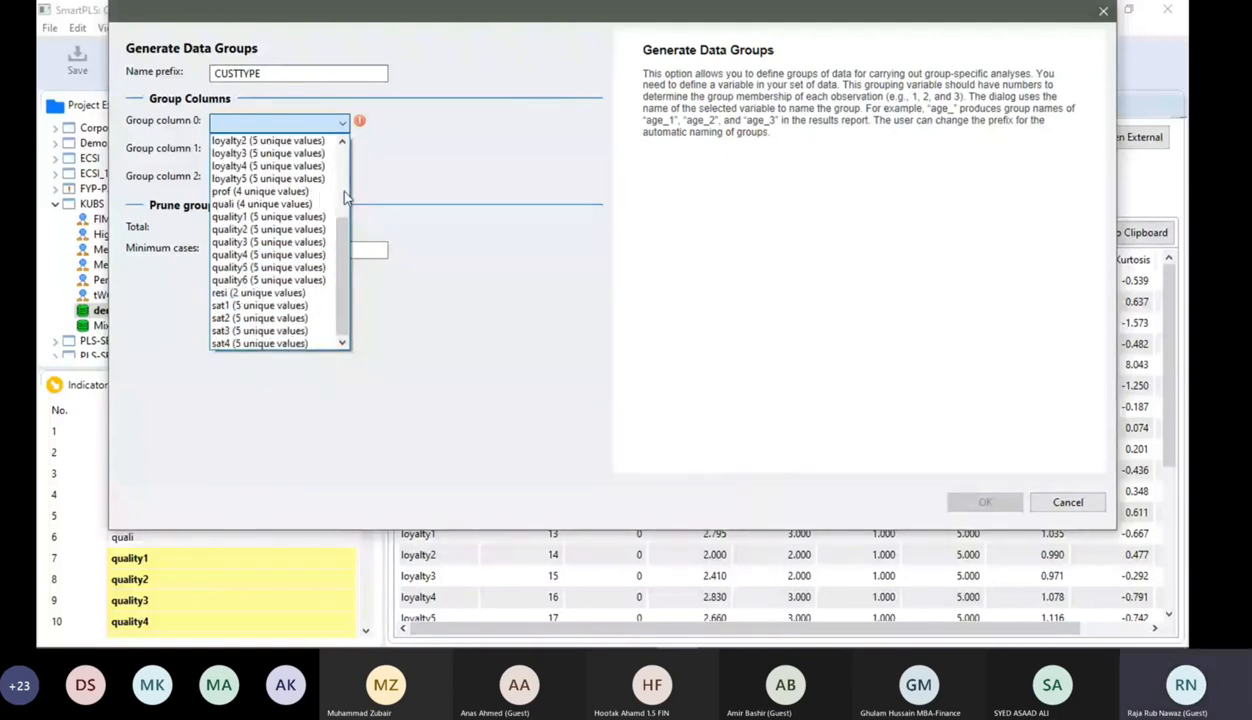
click(975, 337)
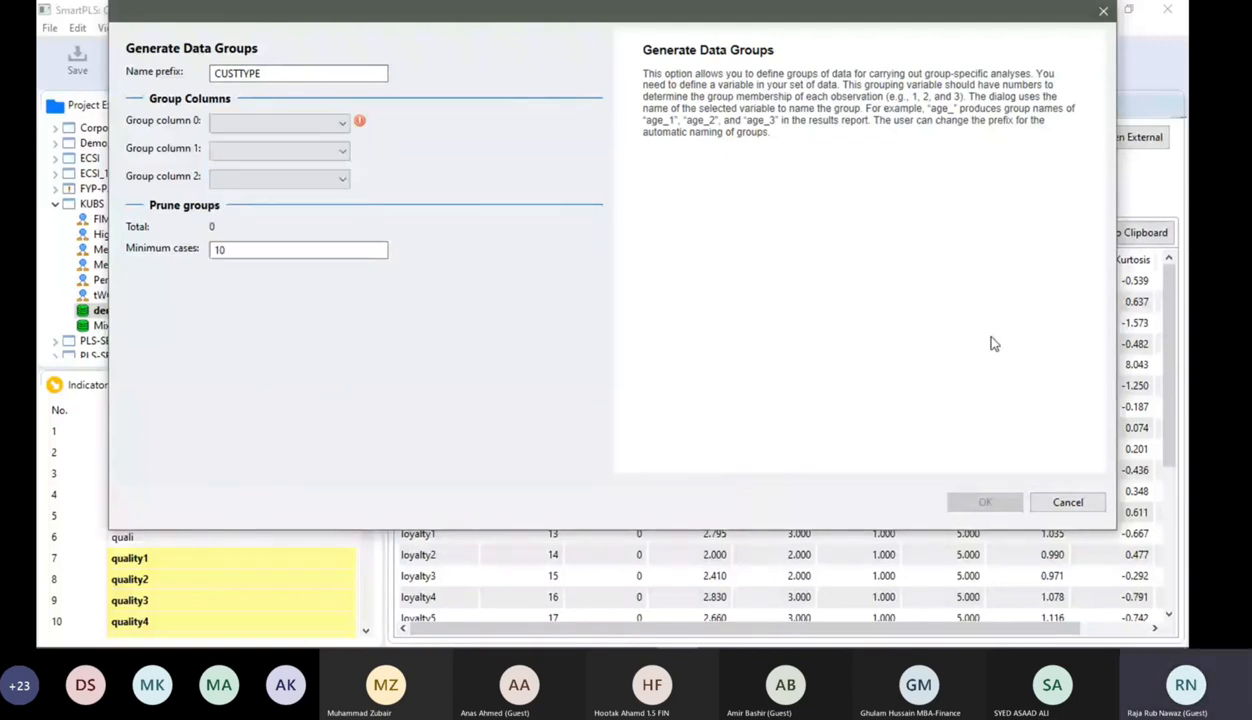
click(1068, 503)
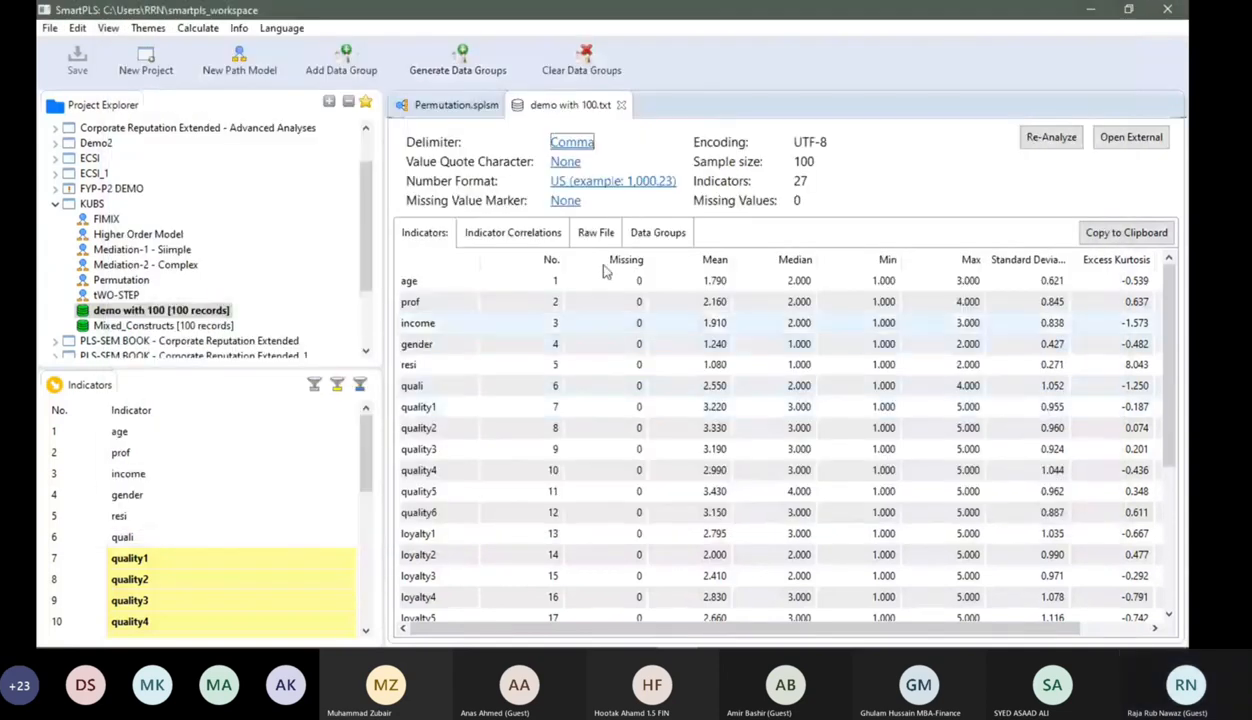
Close the open data view and select demo with 100 as the active data file of the KUBS project.
click(621, 105)
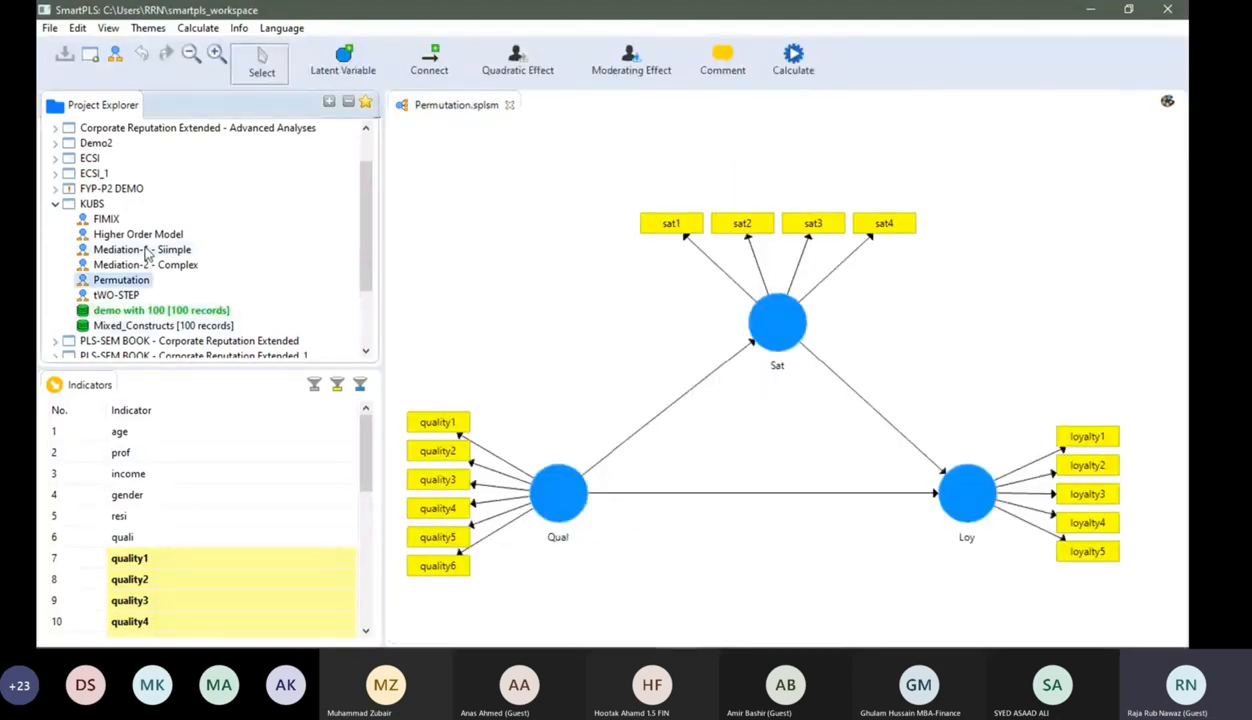
scroll(125, 215, down, 1)
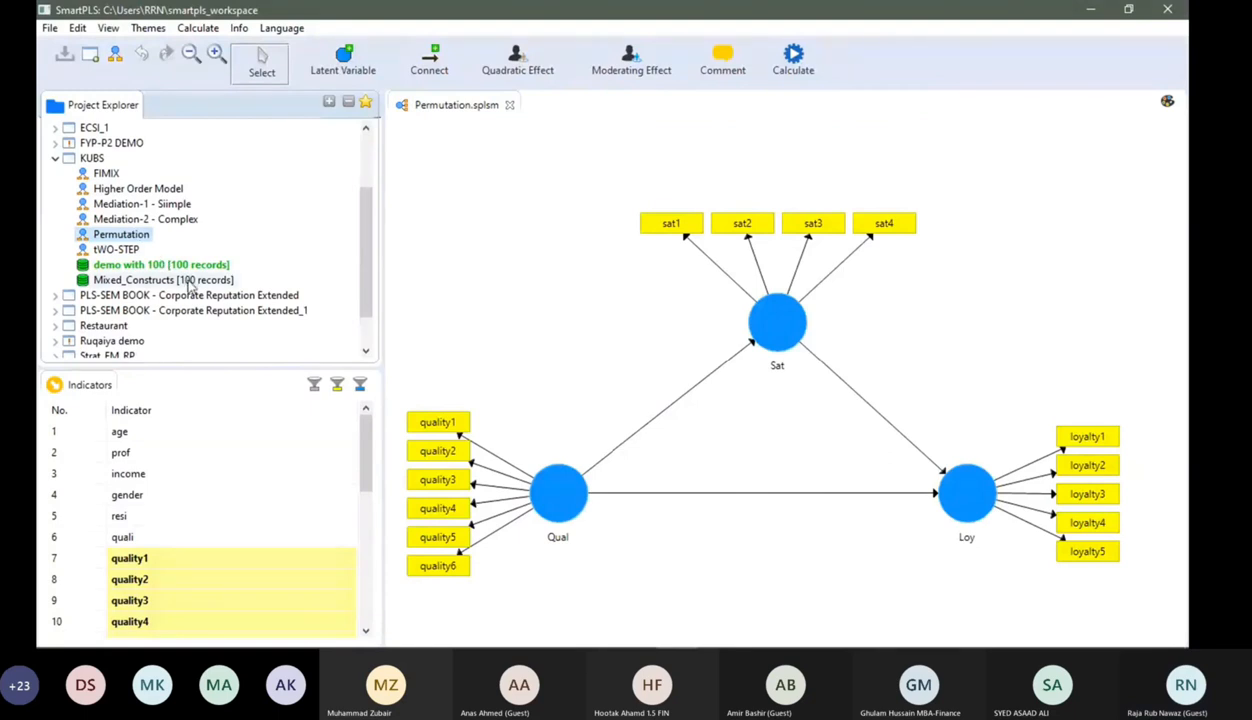
click(172, 266)
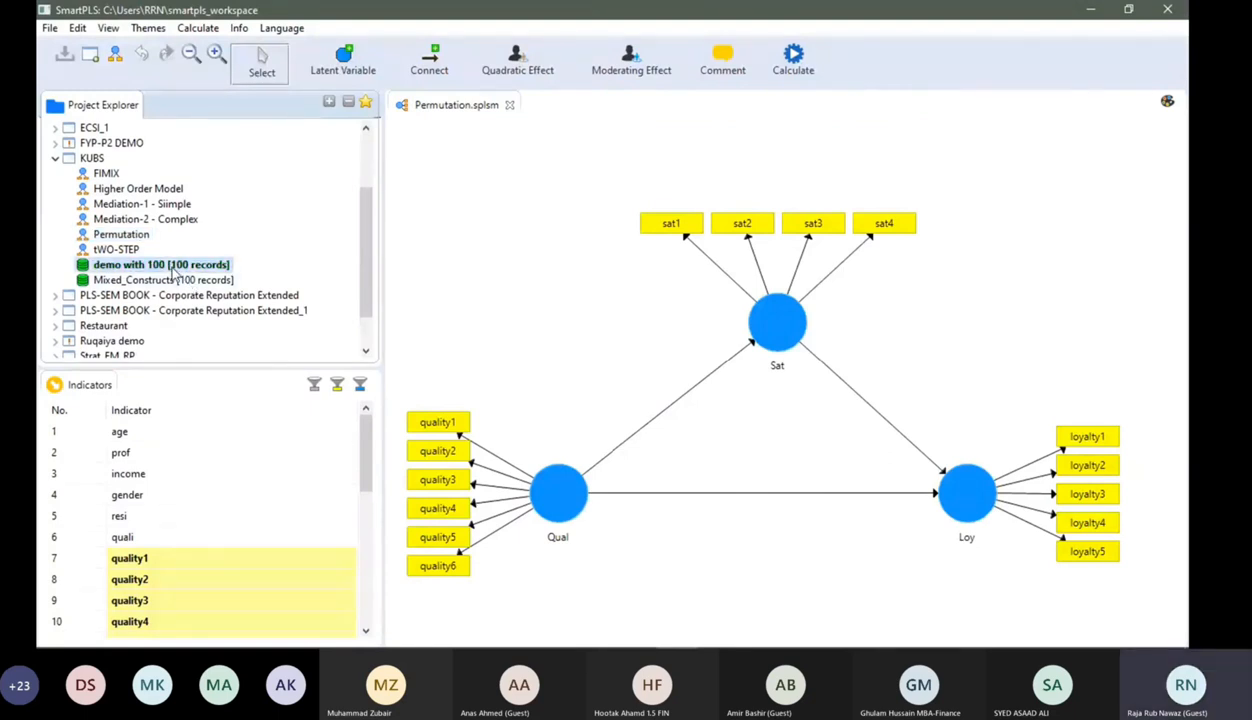
right_click(173, 268)
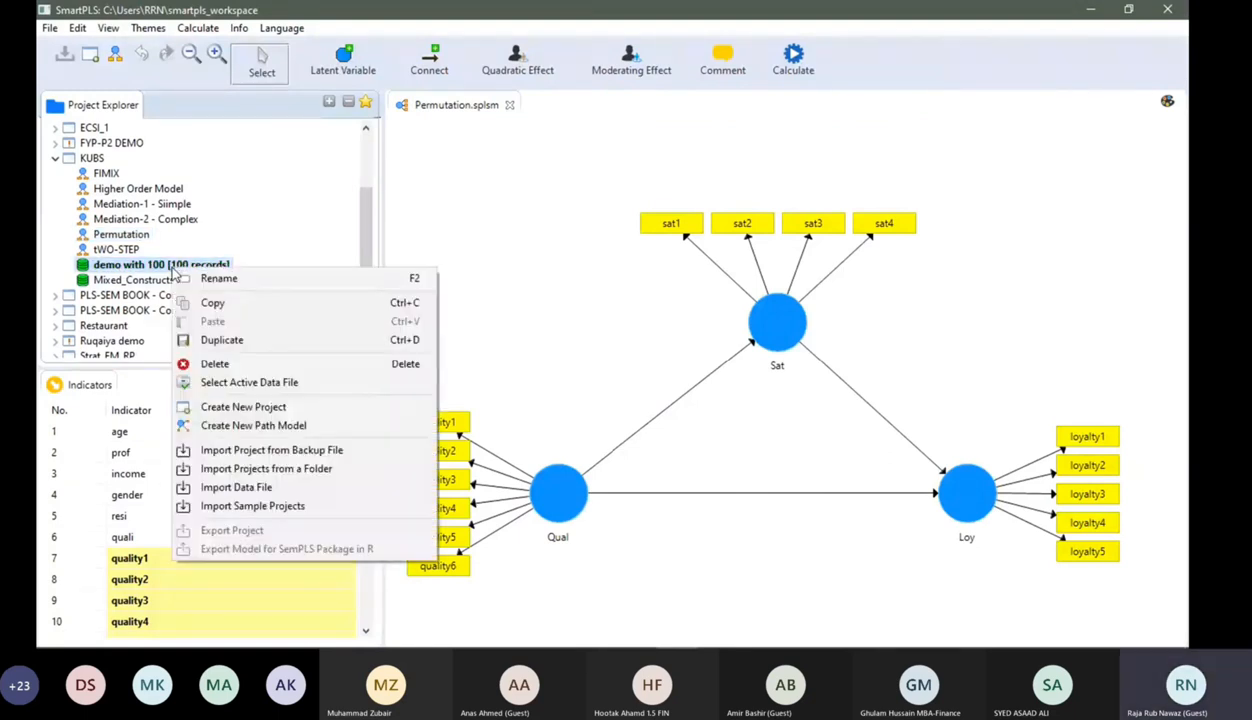
click(245, 383)
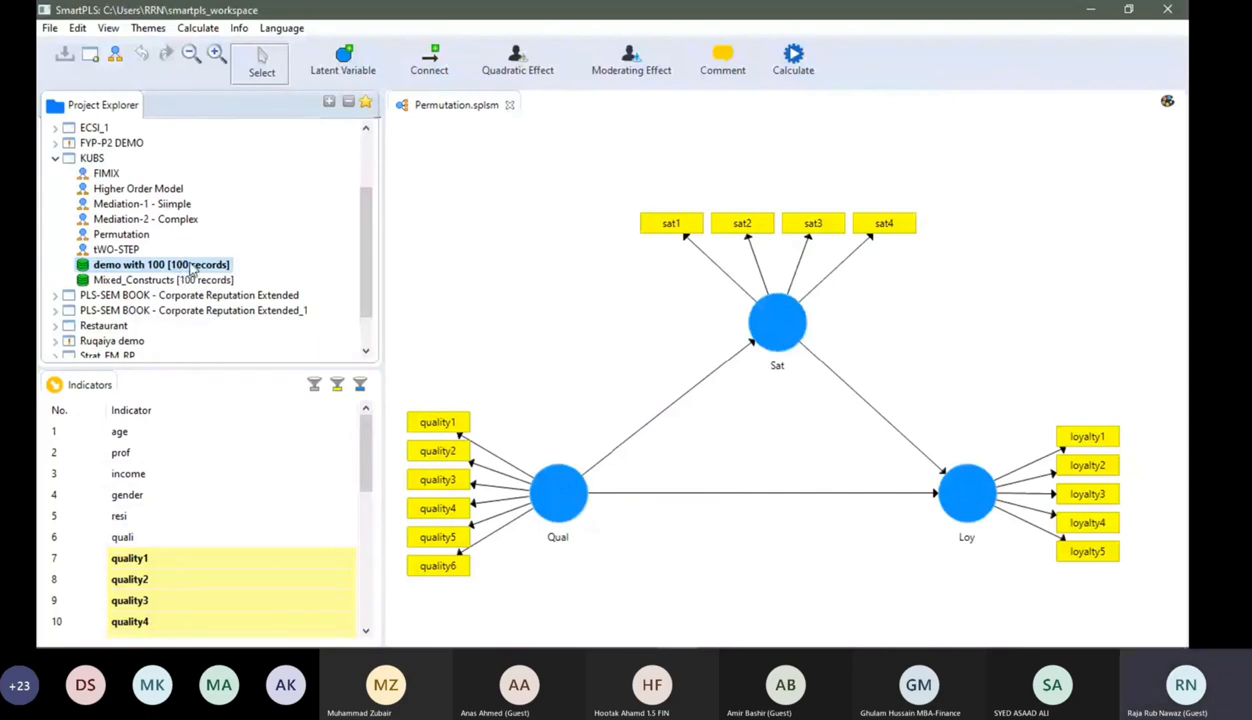
Open the demo with 100 data file and delete its Boys and Girls data groups.
double_click(133, 265)
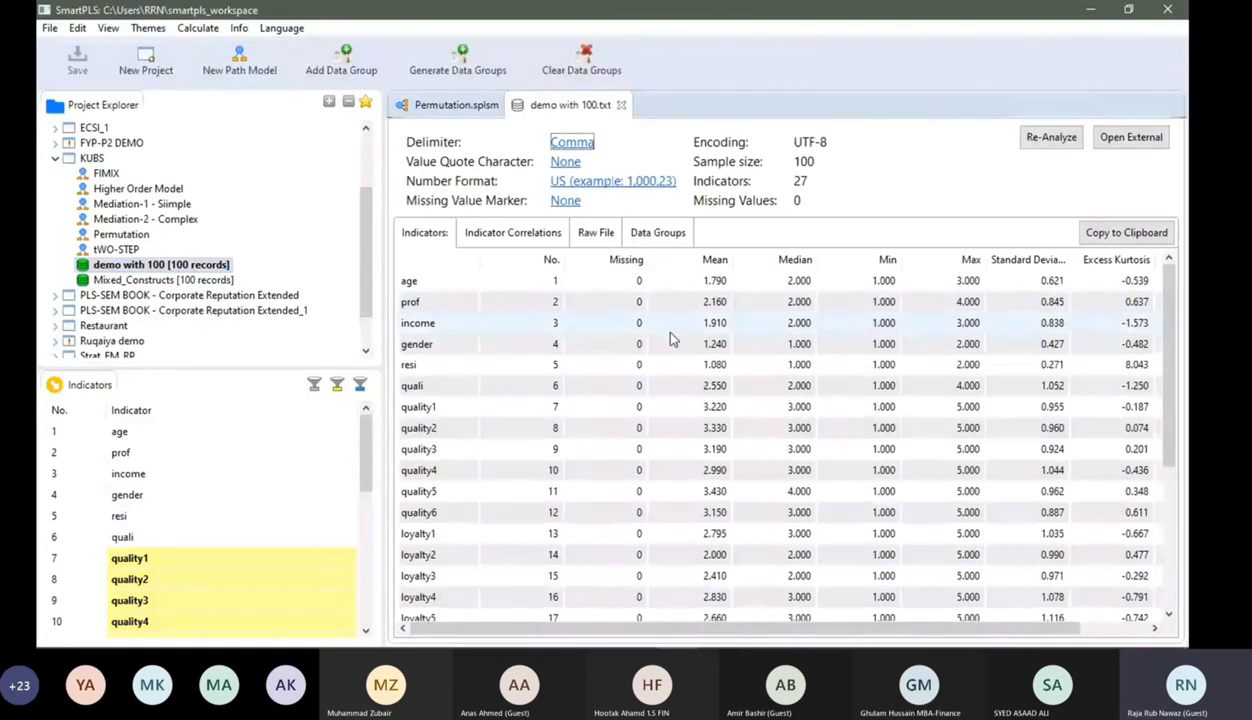
click(638, 235)
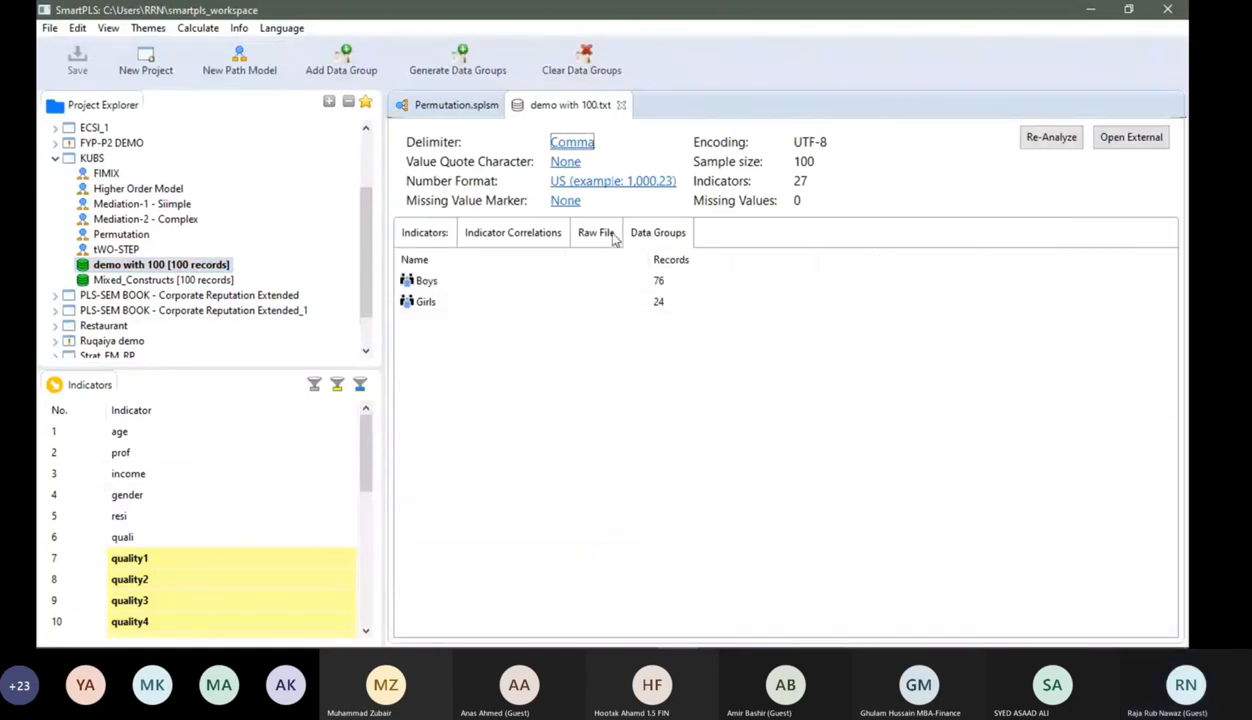
click(588, 238)
click(640, 238)
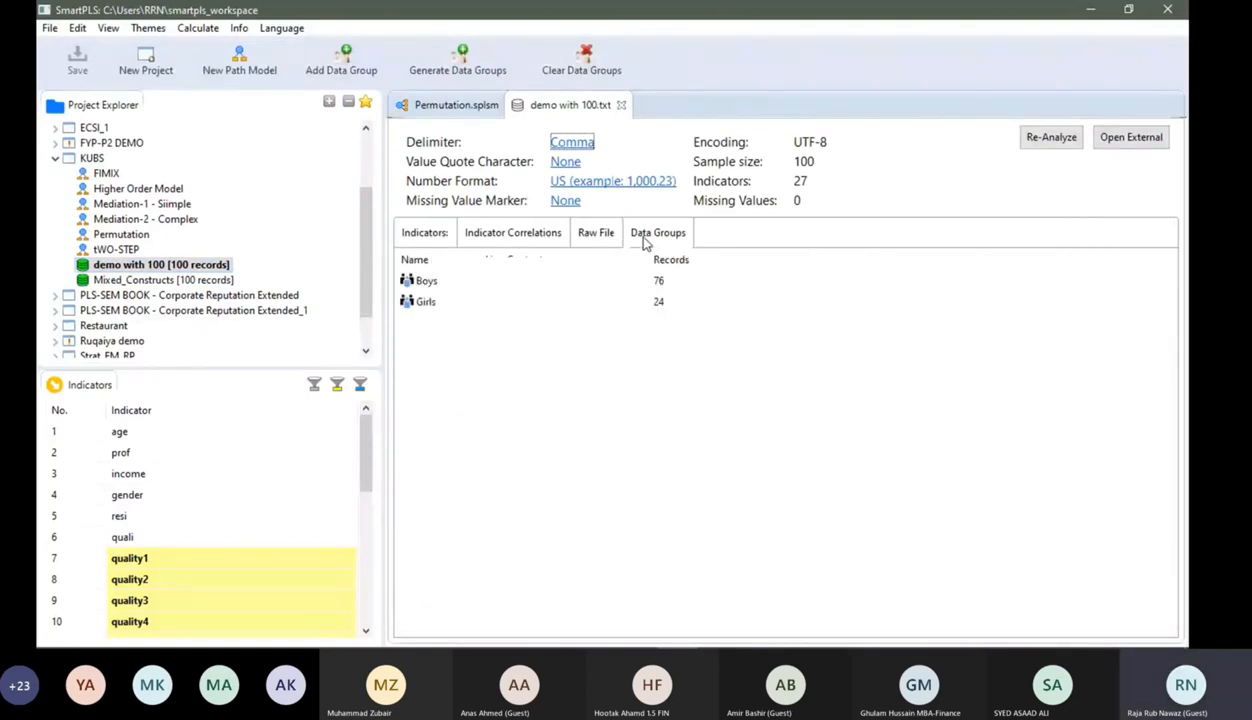
click(762, 279)
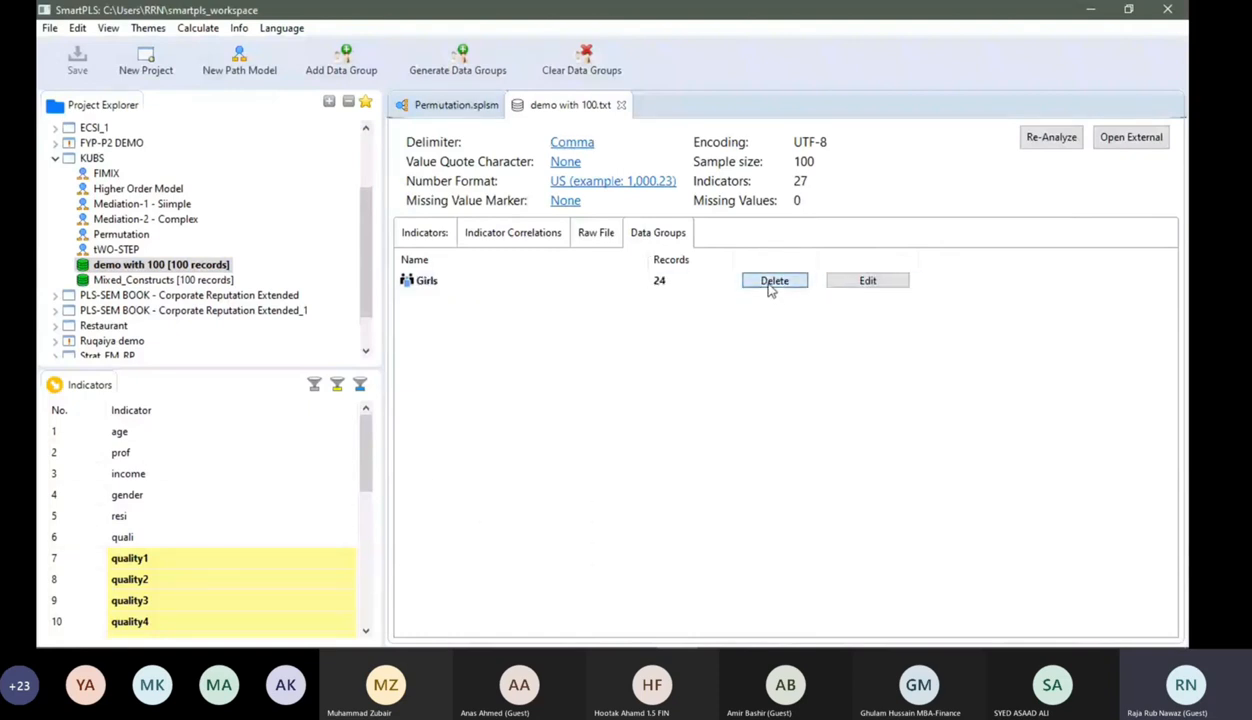
click(766, 282)
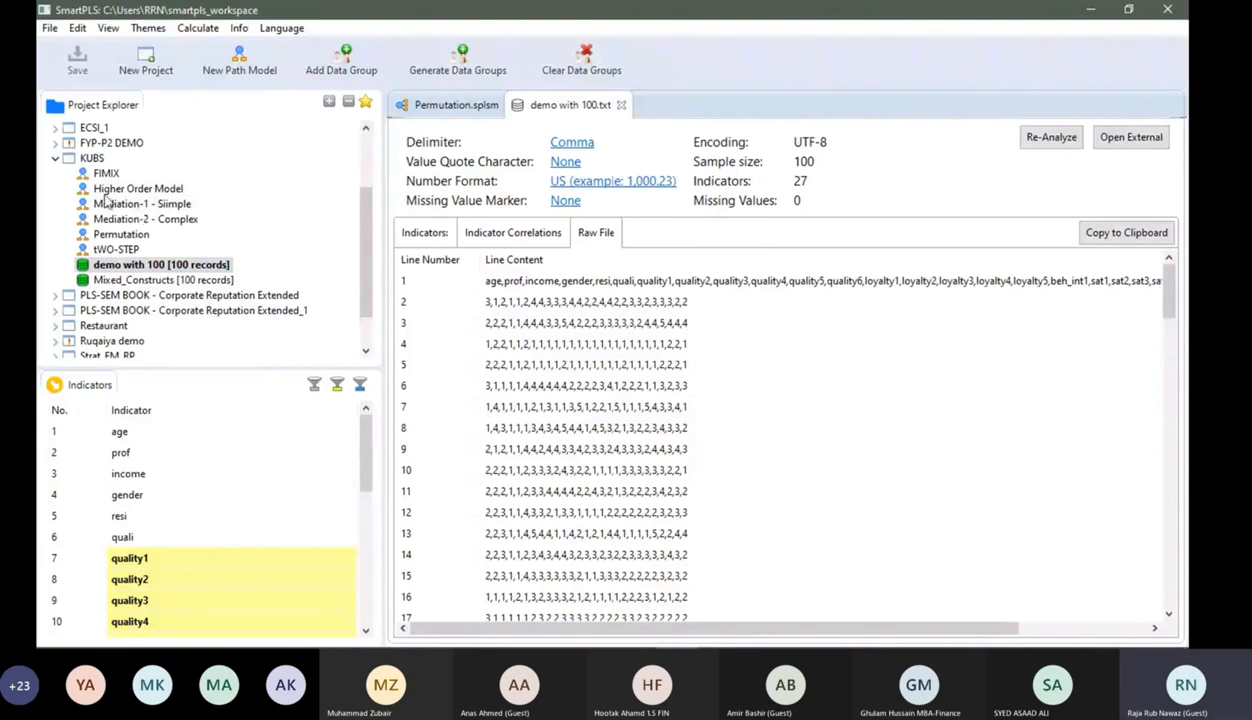
scroll(140, 320, down, 1)
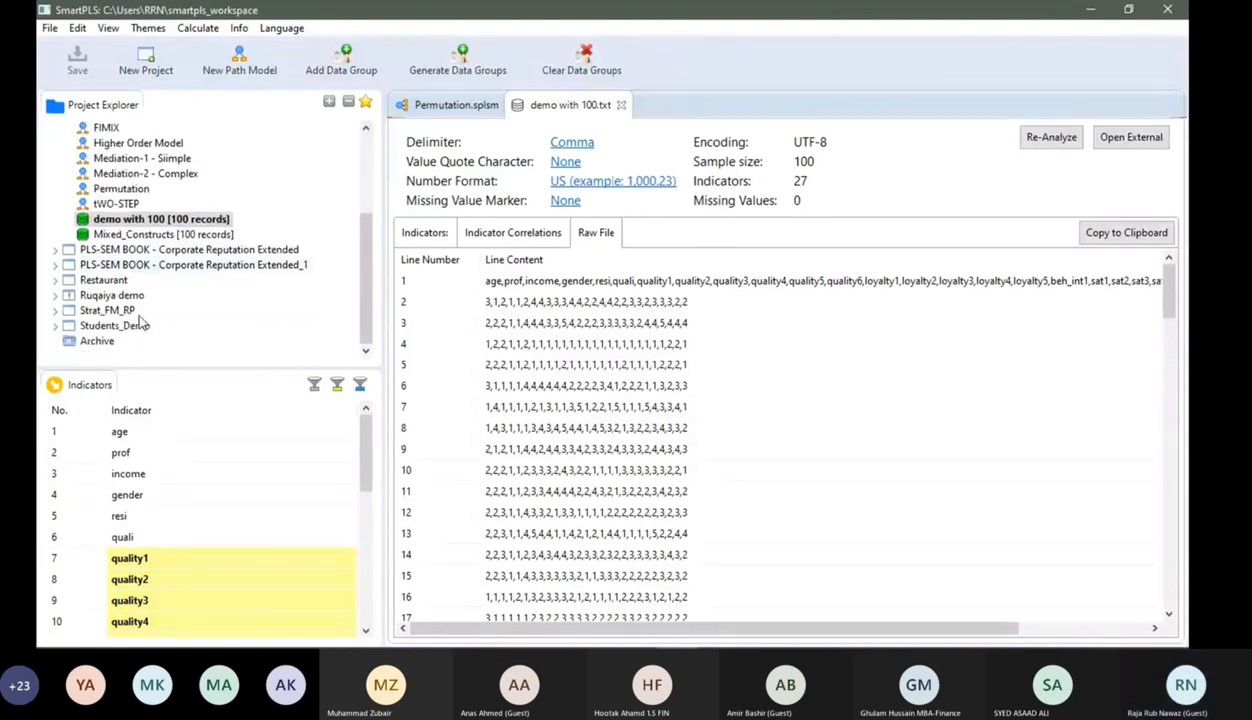
scroll(130, 305, up, 2)
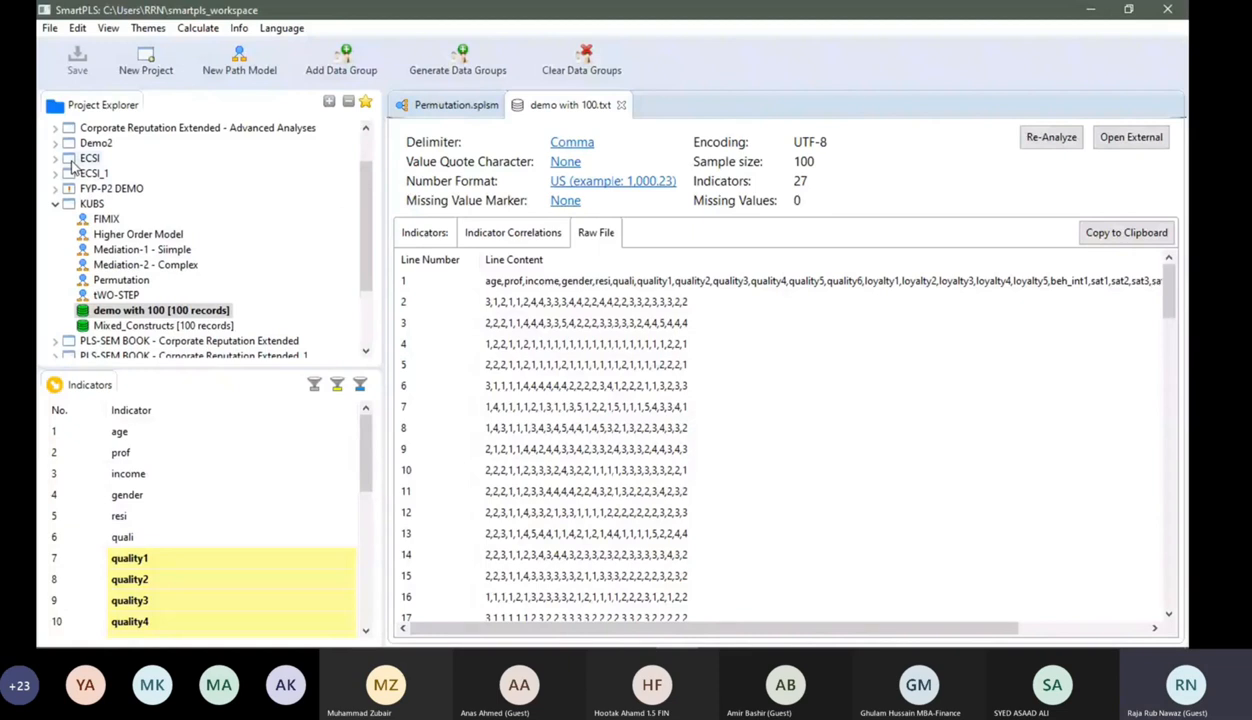
click(55, 144)
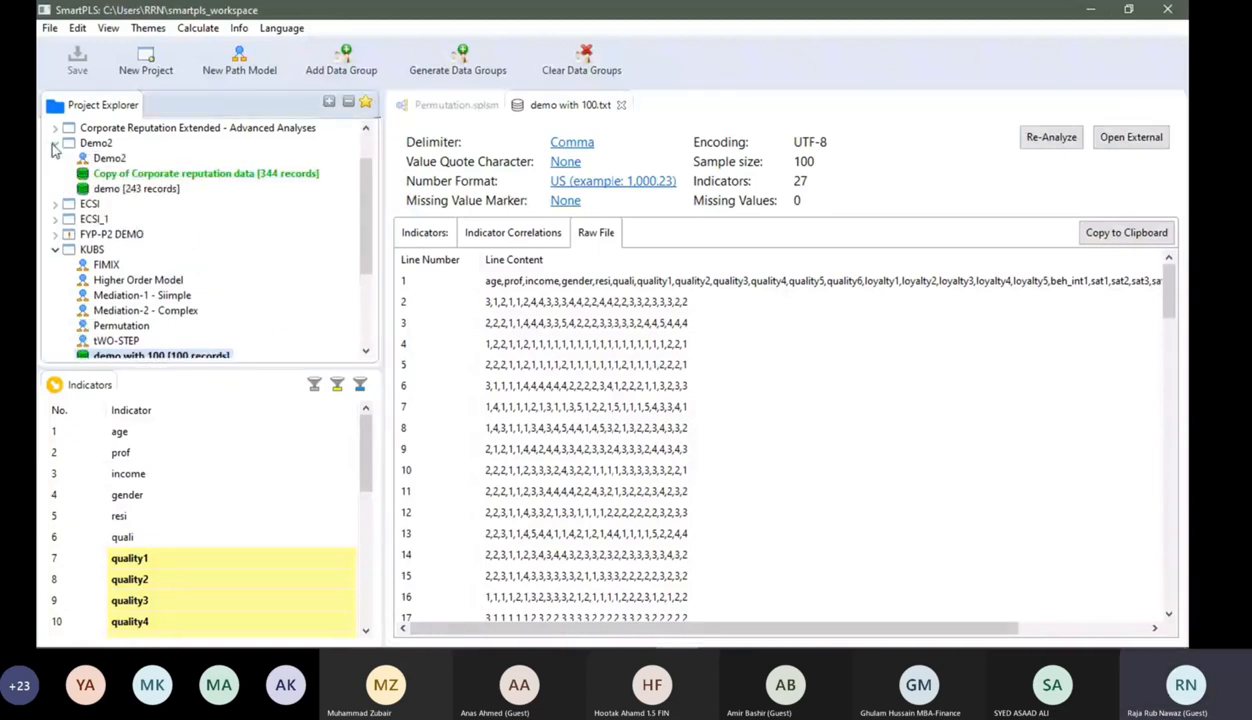
click(55, 145)
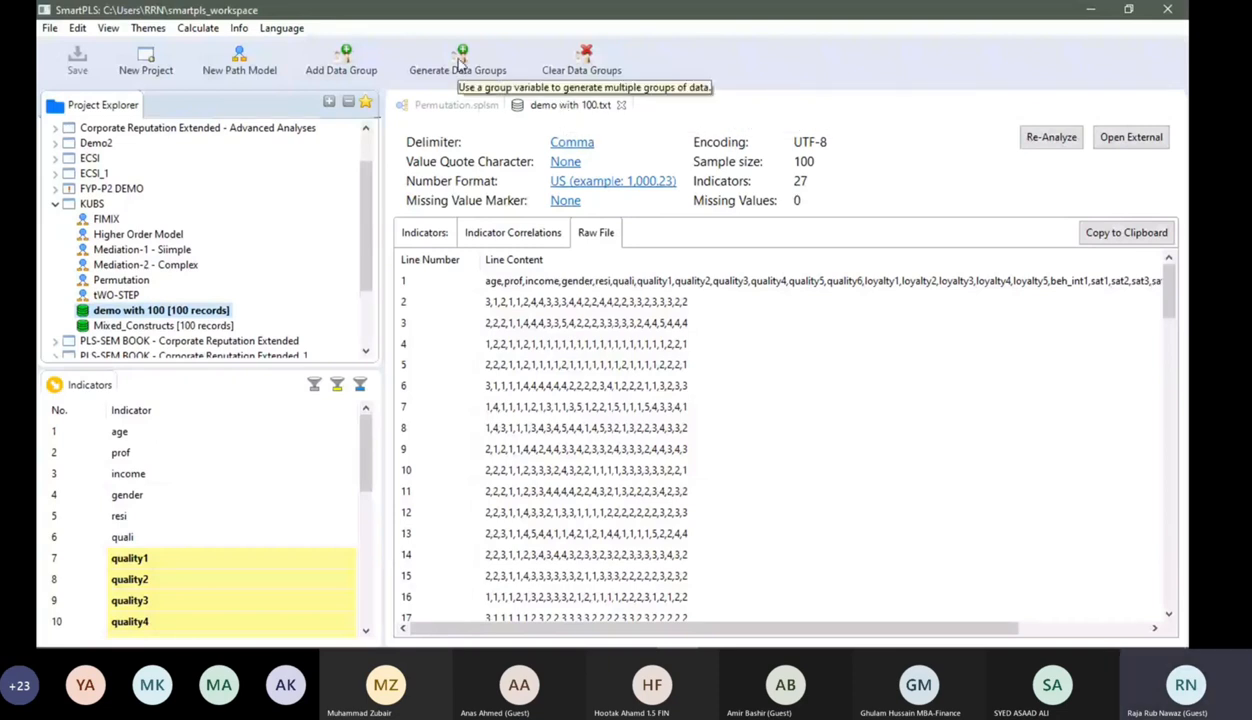
Generate data groups from the gender column with the name prefix GEN.
click(461, 60)
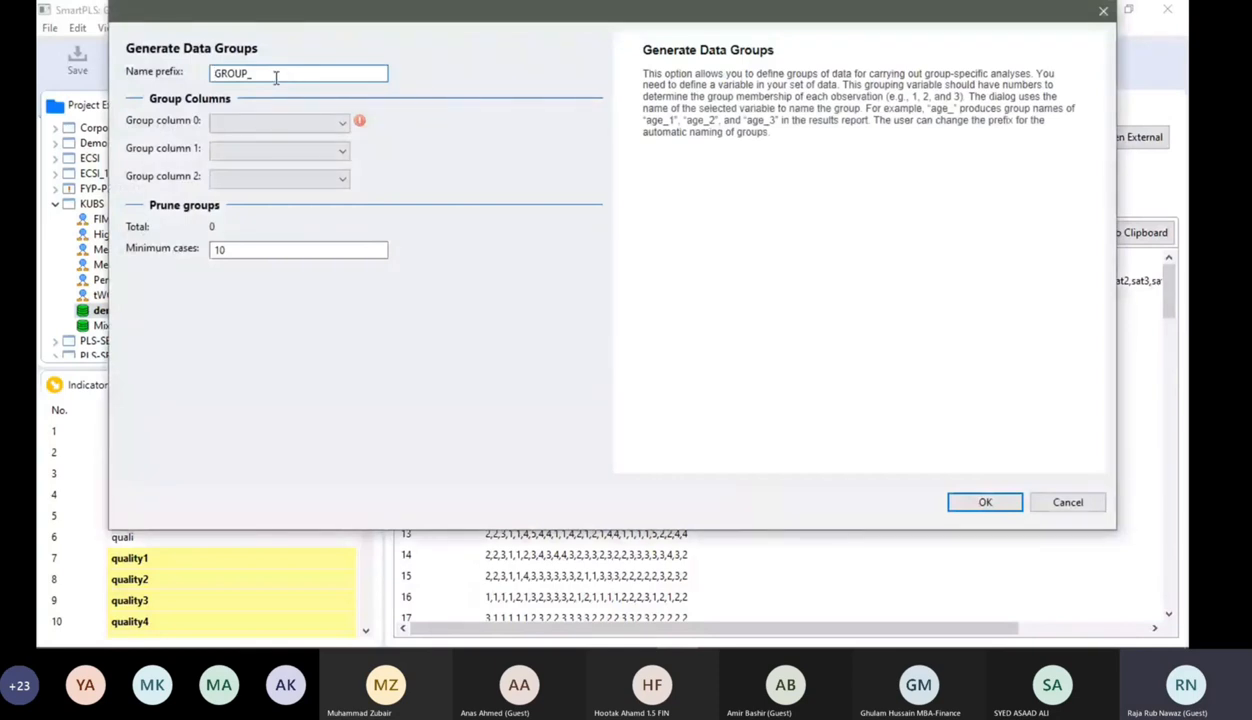
drag(272, 73, 207, 72)
text(C)
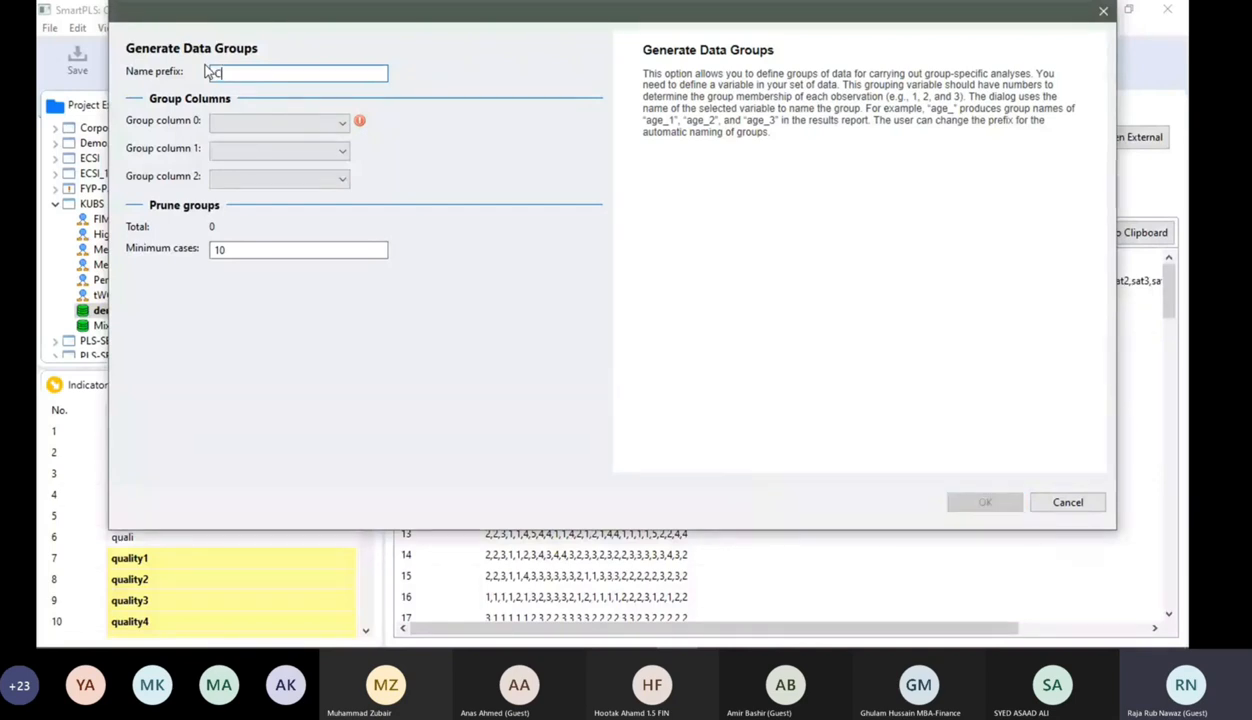
text(TYPE)
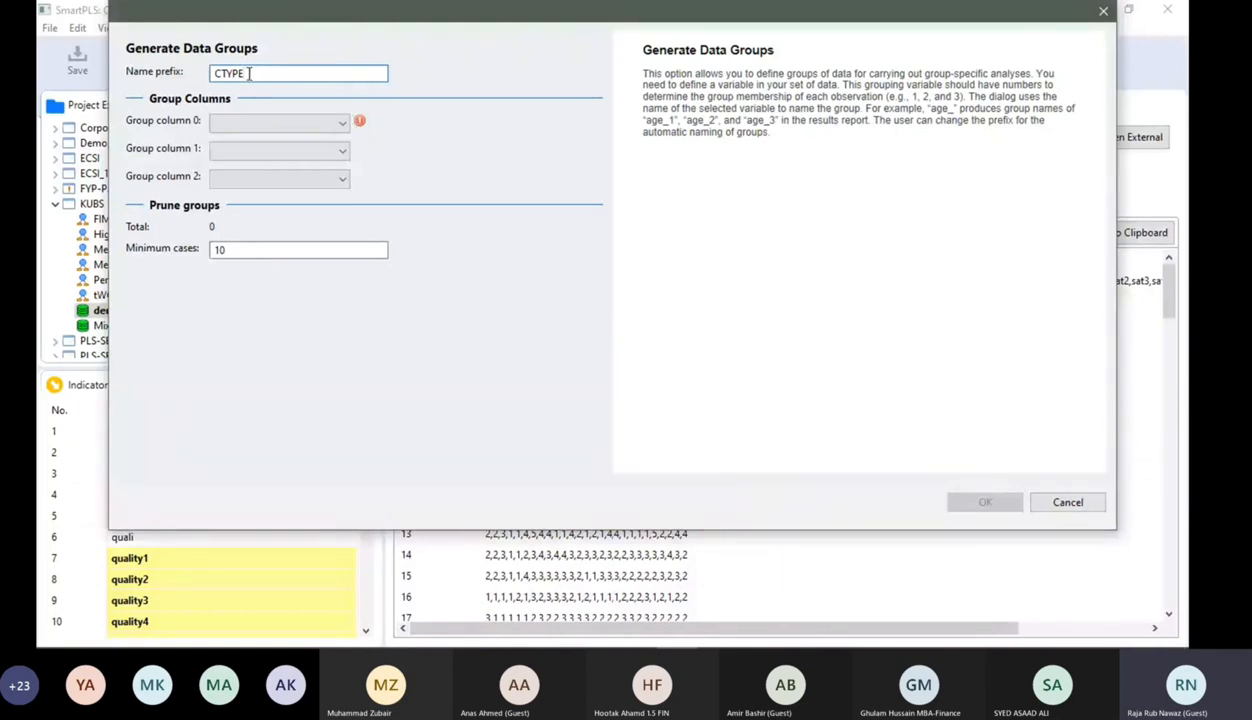
drag(246, 73, 206, 73)
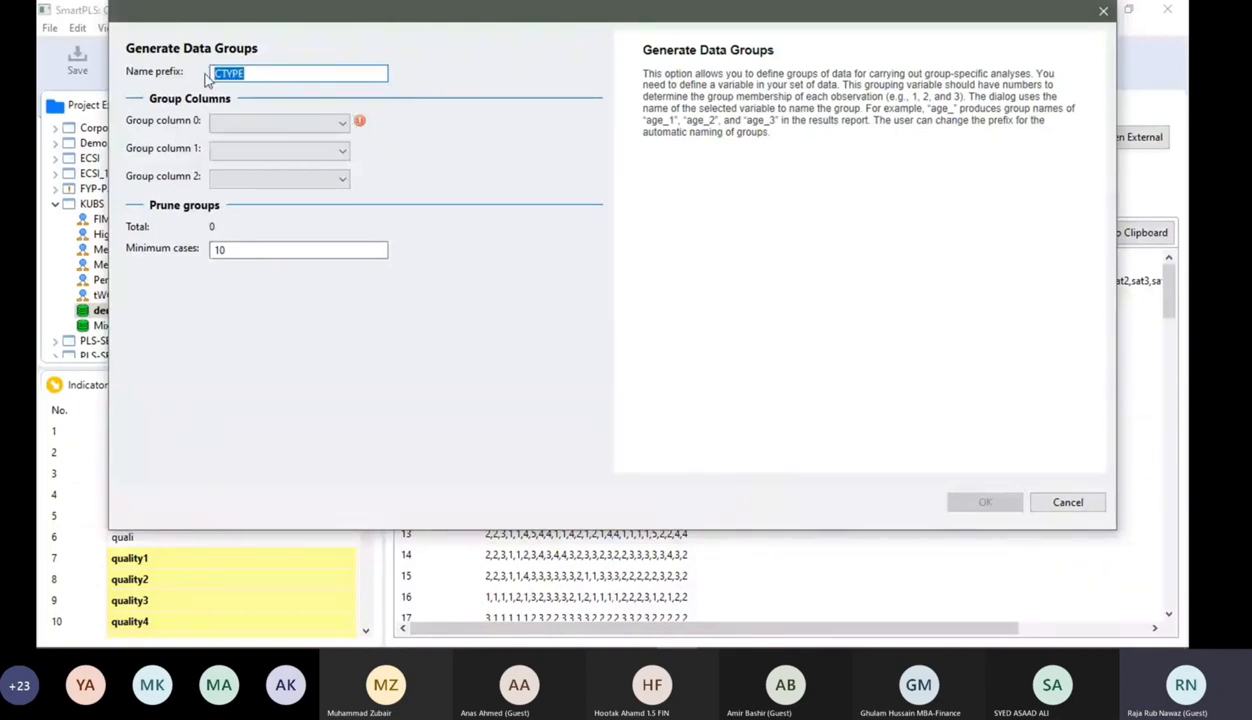
text(GE)
text(N)
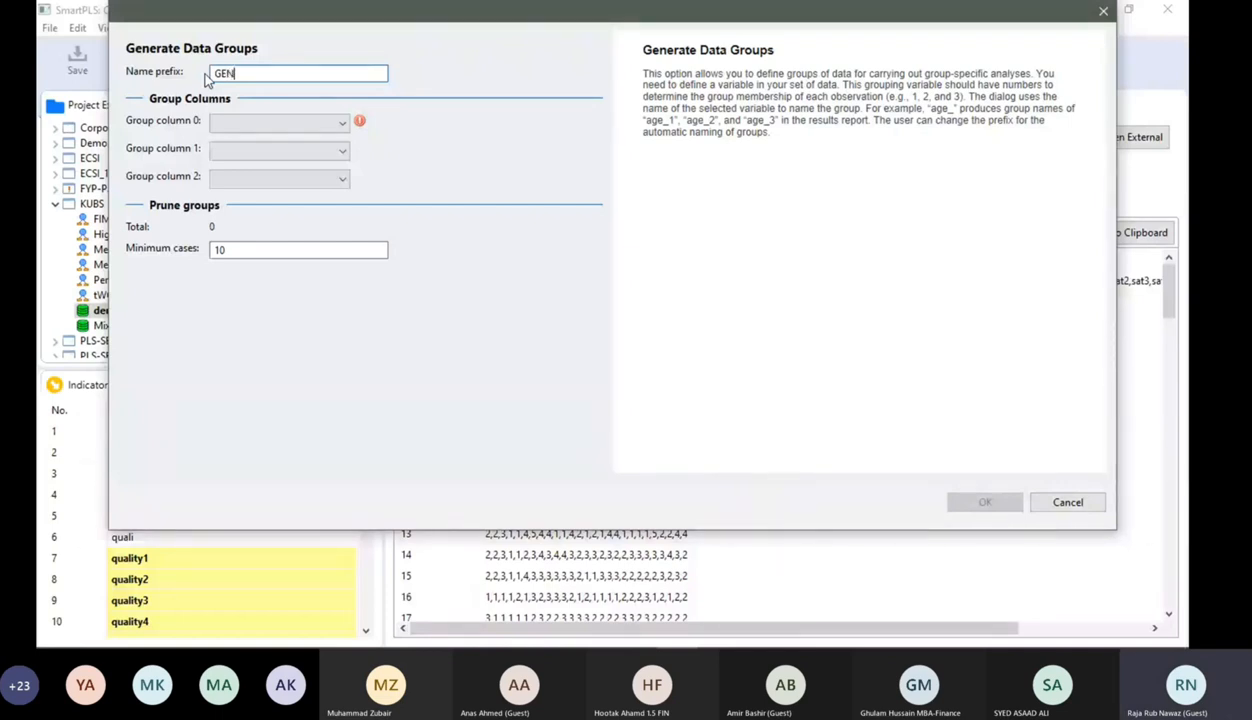
click(335, 120)
click(275, 226)
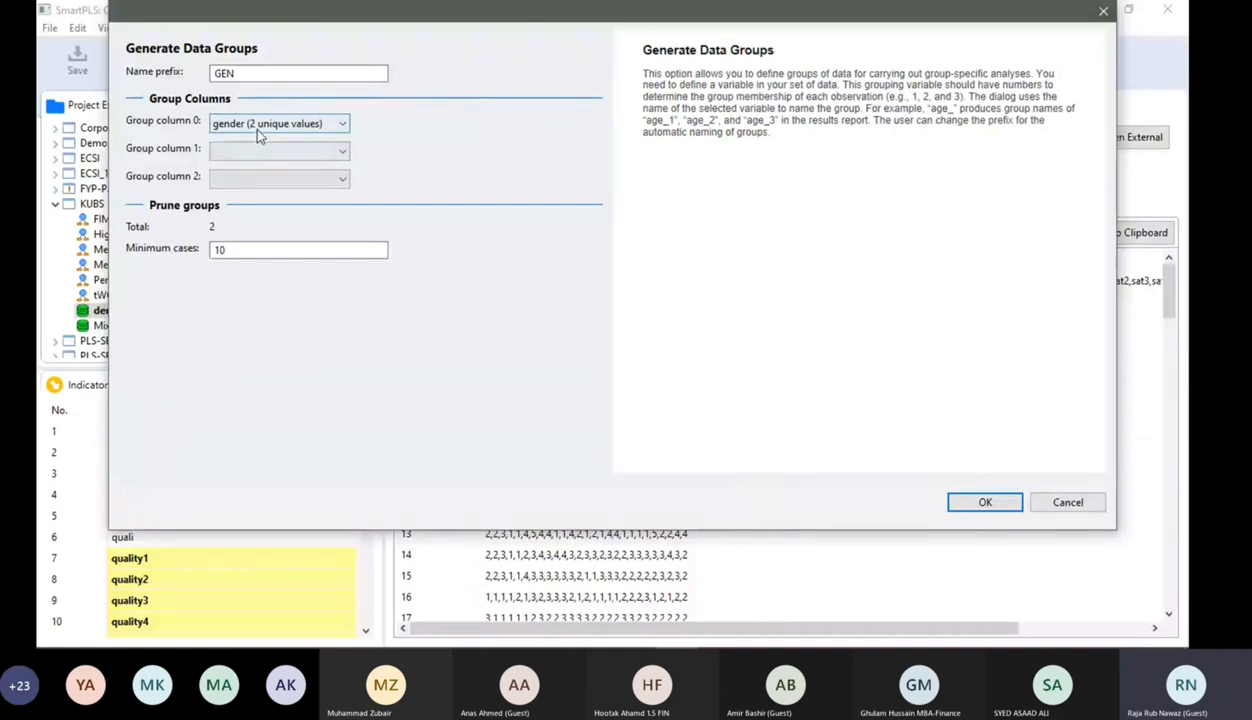
click(985, 503)
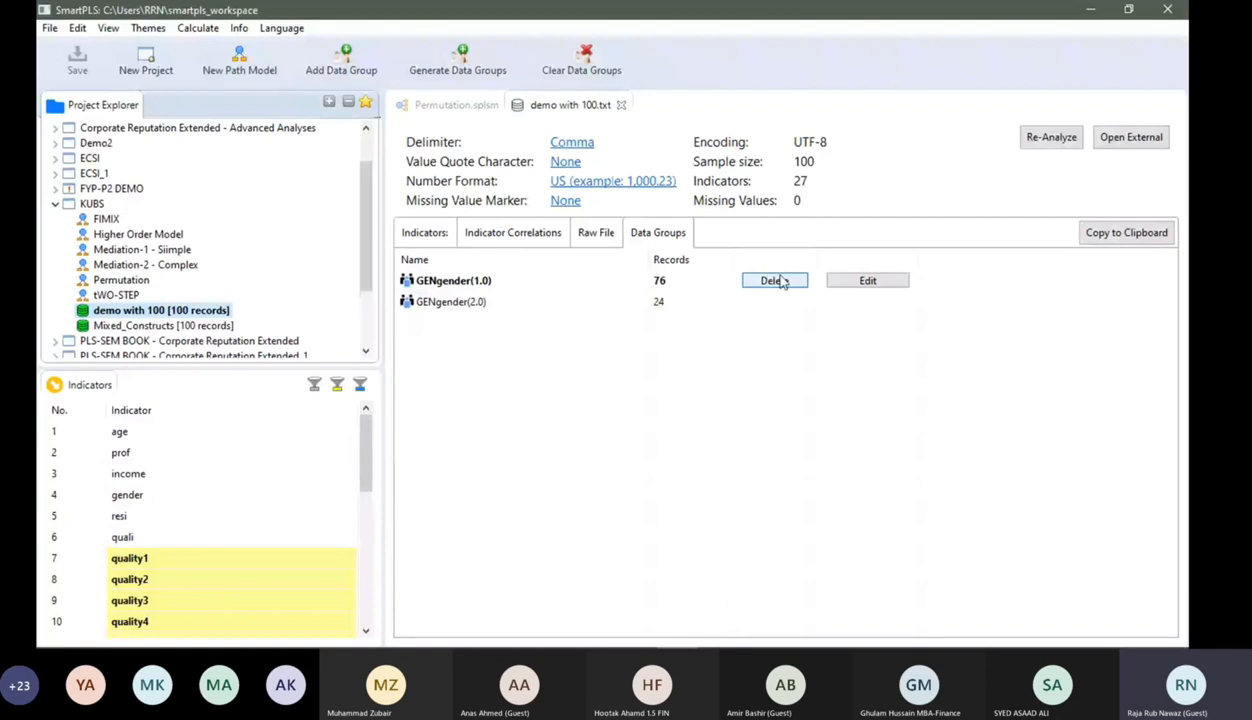
Rename the data group GENgender(1.0) as BOYS.
click(868, 281)
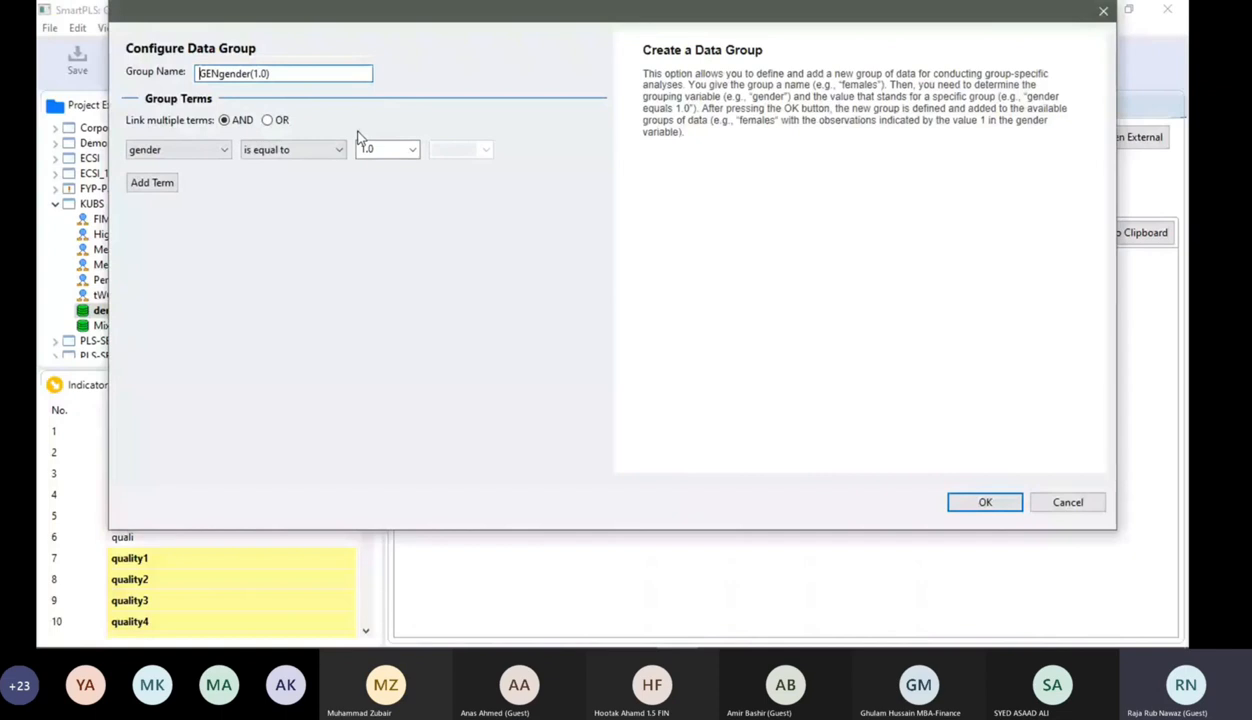
drag(270, 74, 172, 85)
text(BOYS)
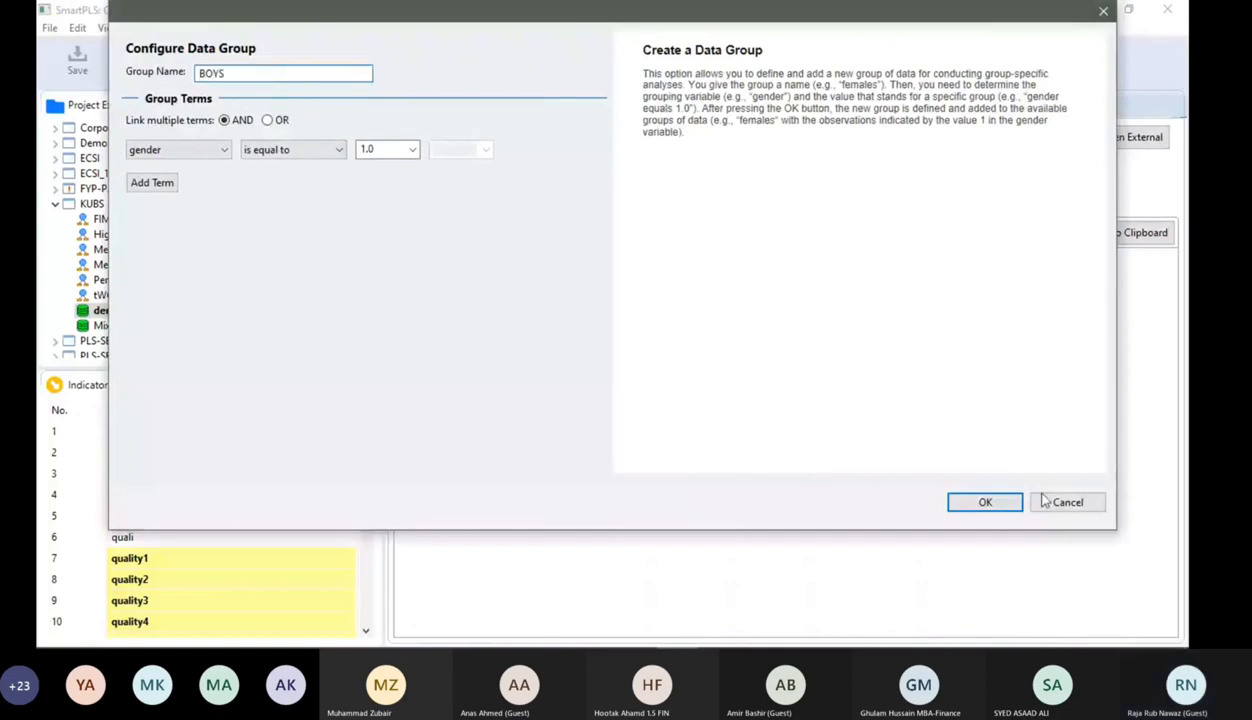
click(988, 503)
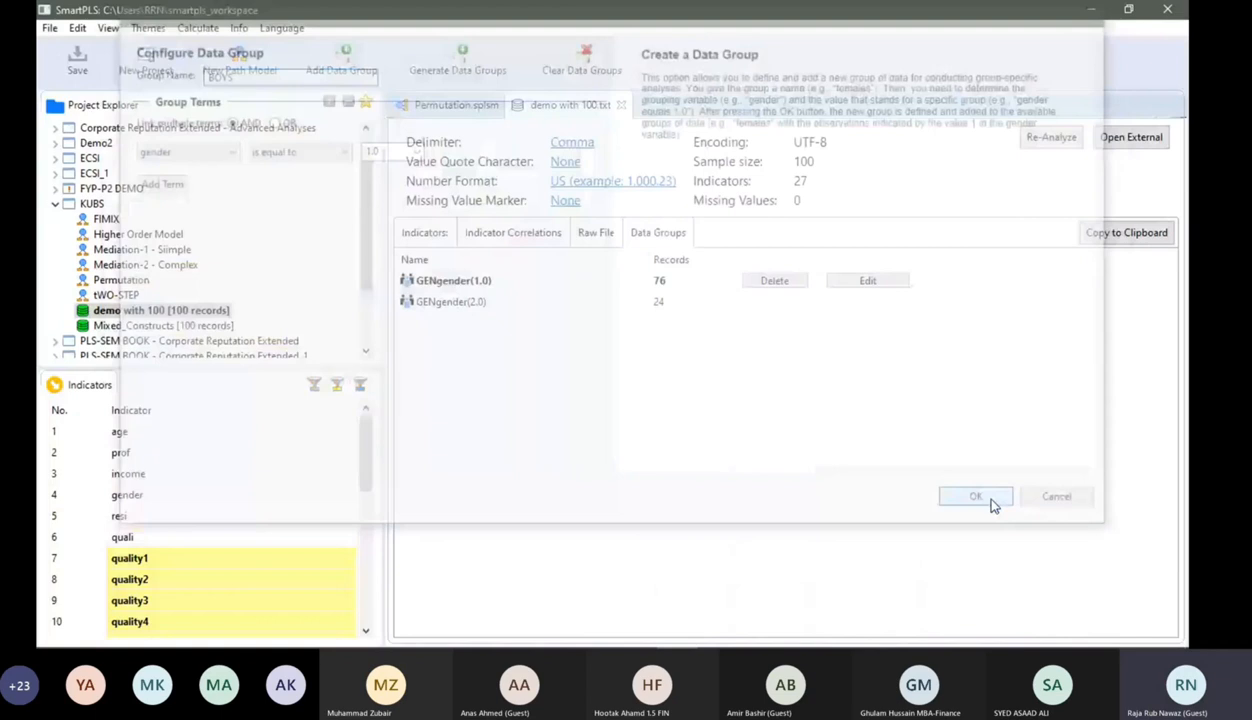
Rename the data group GENgender(2.0) as GIRLS).
click(853, 302)
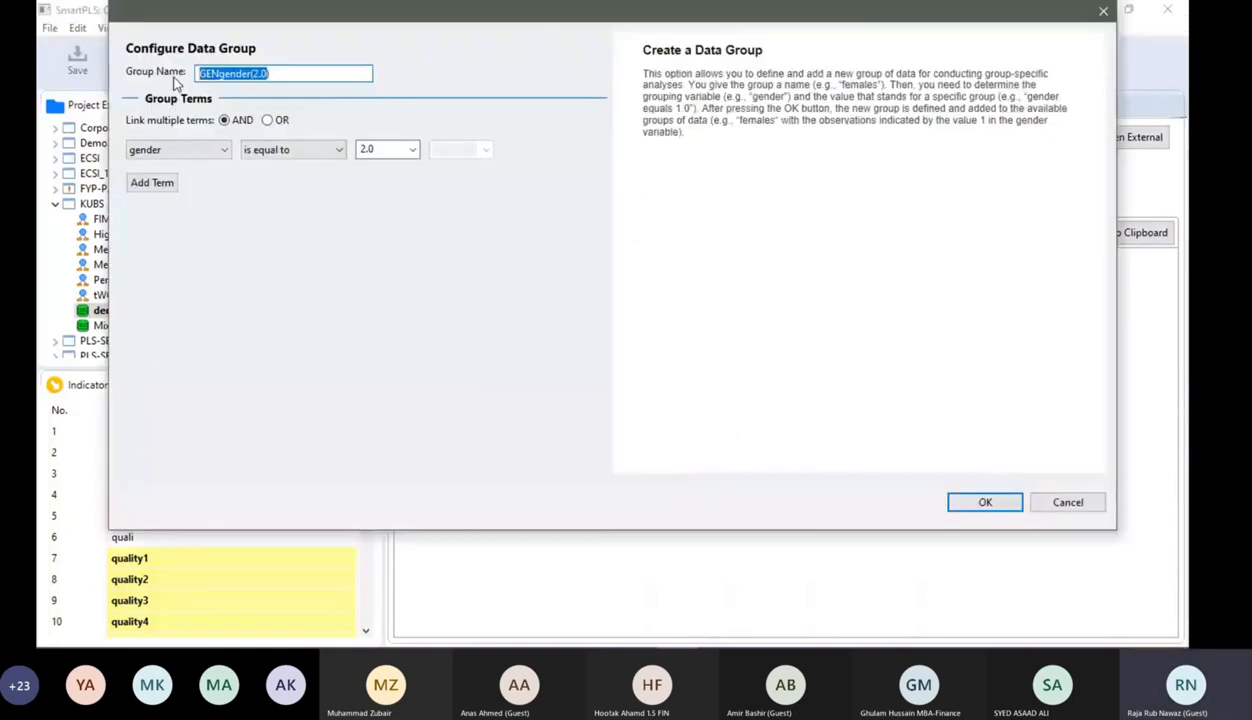
text(GIRLS)
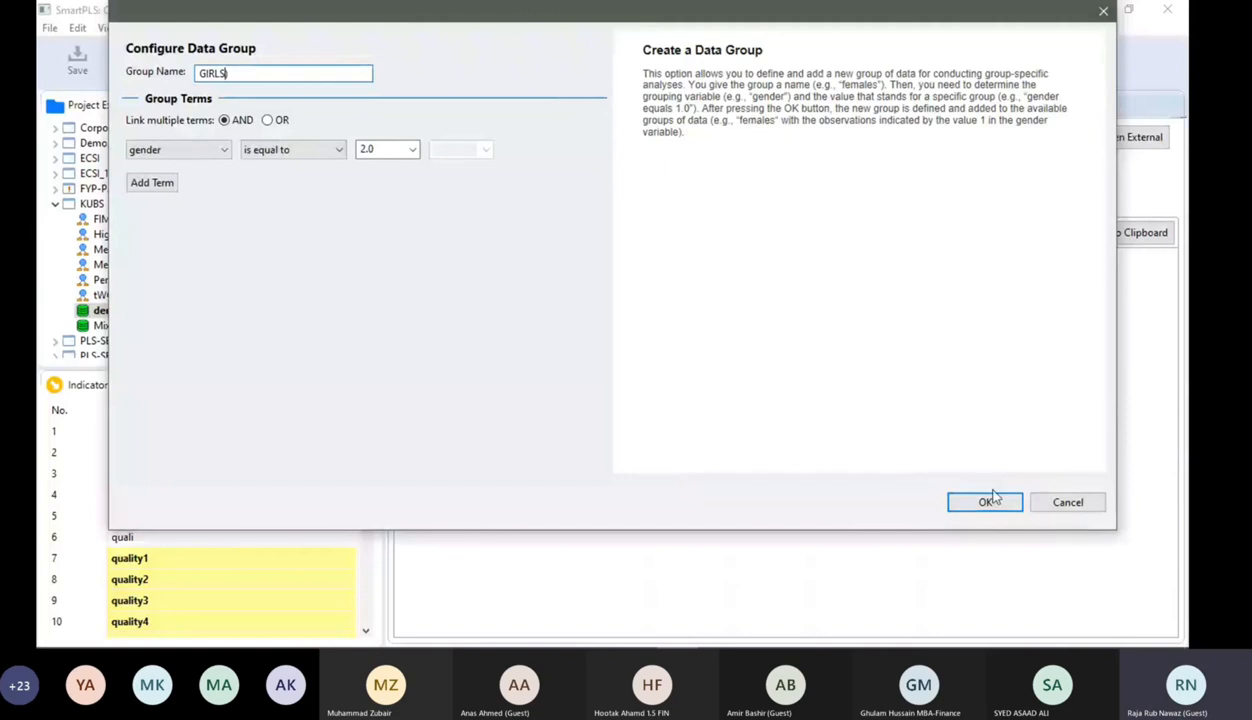
click(991, 501)
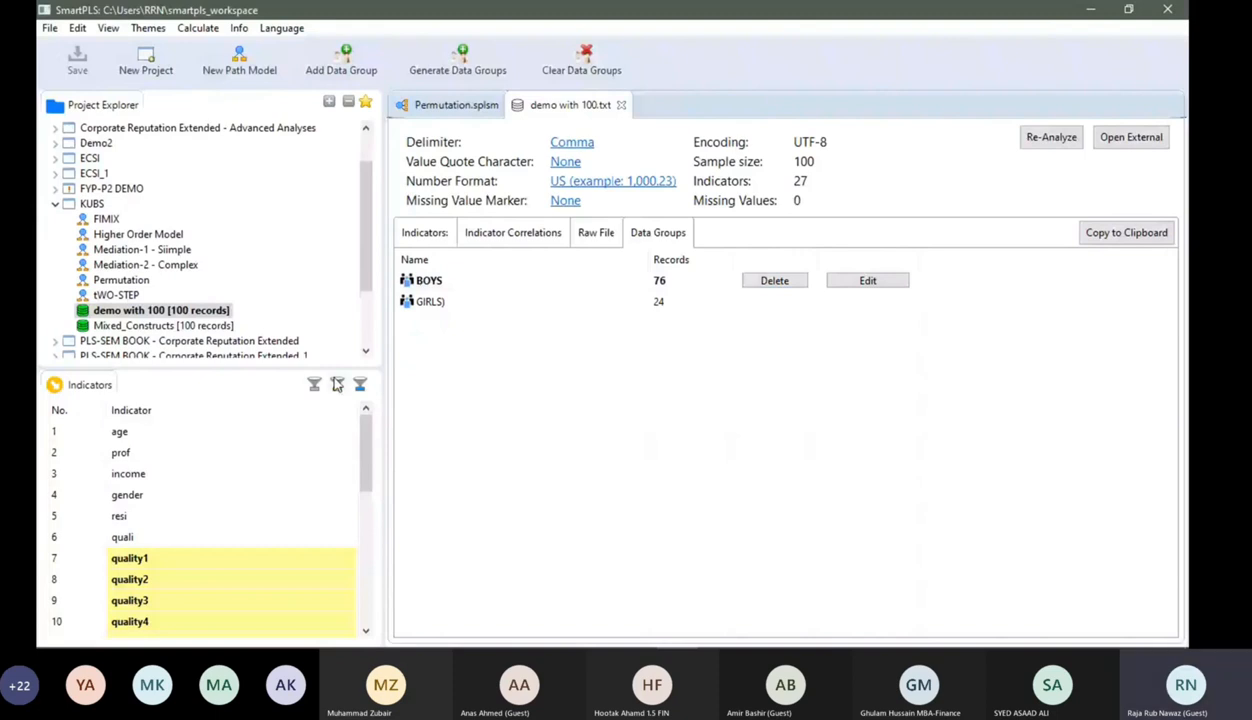
Switch to the MGA-Observed-MICOM presentation in PowerPoint and review the permutation test steps on slides 8 to 11.
click(842, 638)
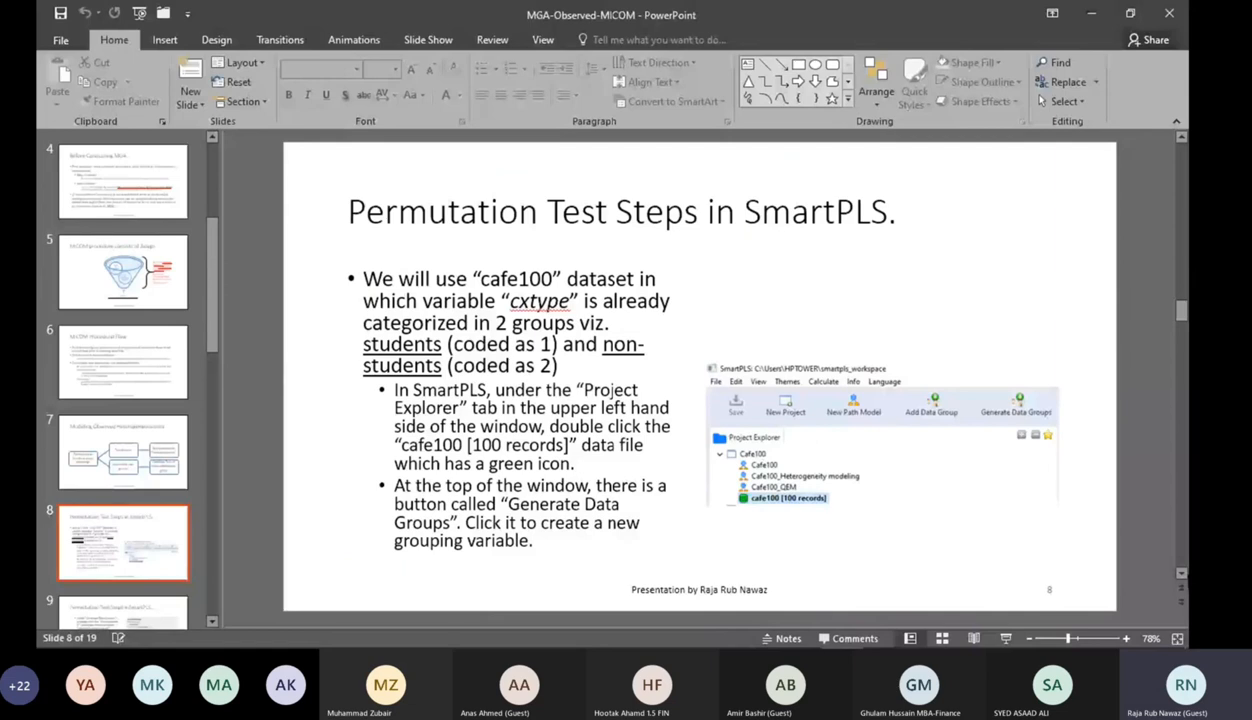
click(1181, 604)
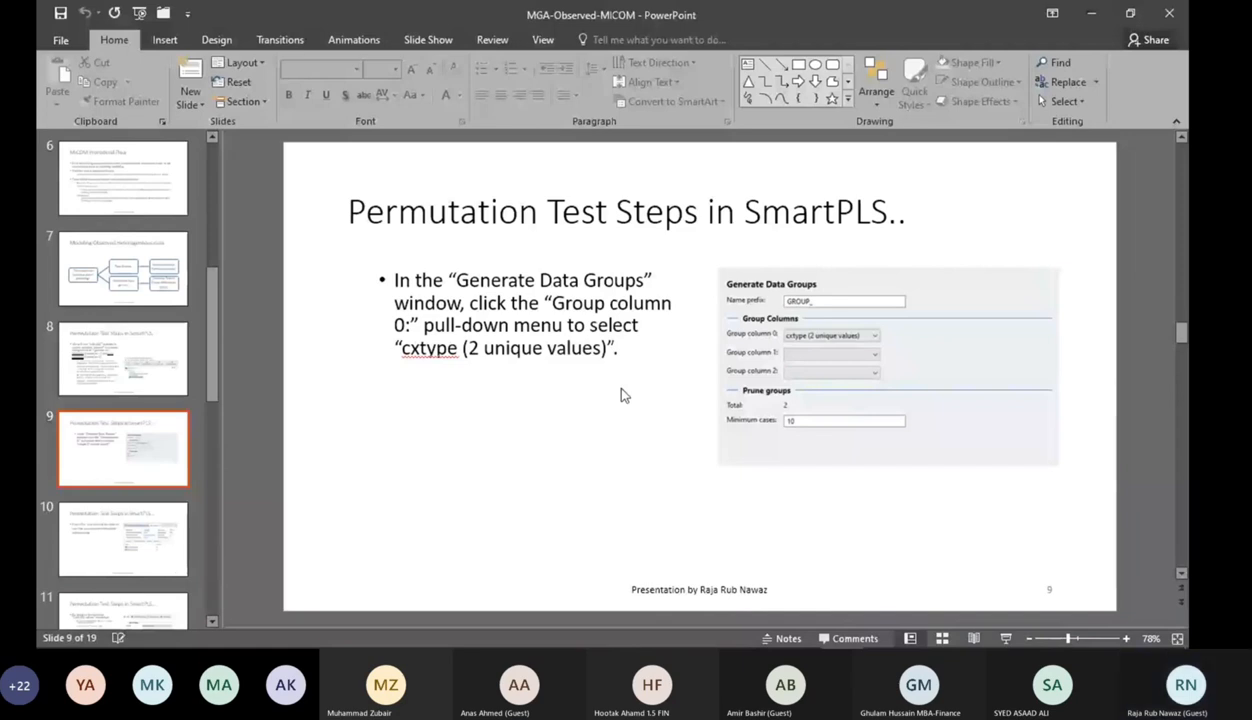
click(1181, 605)
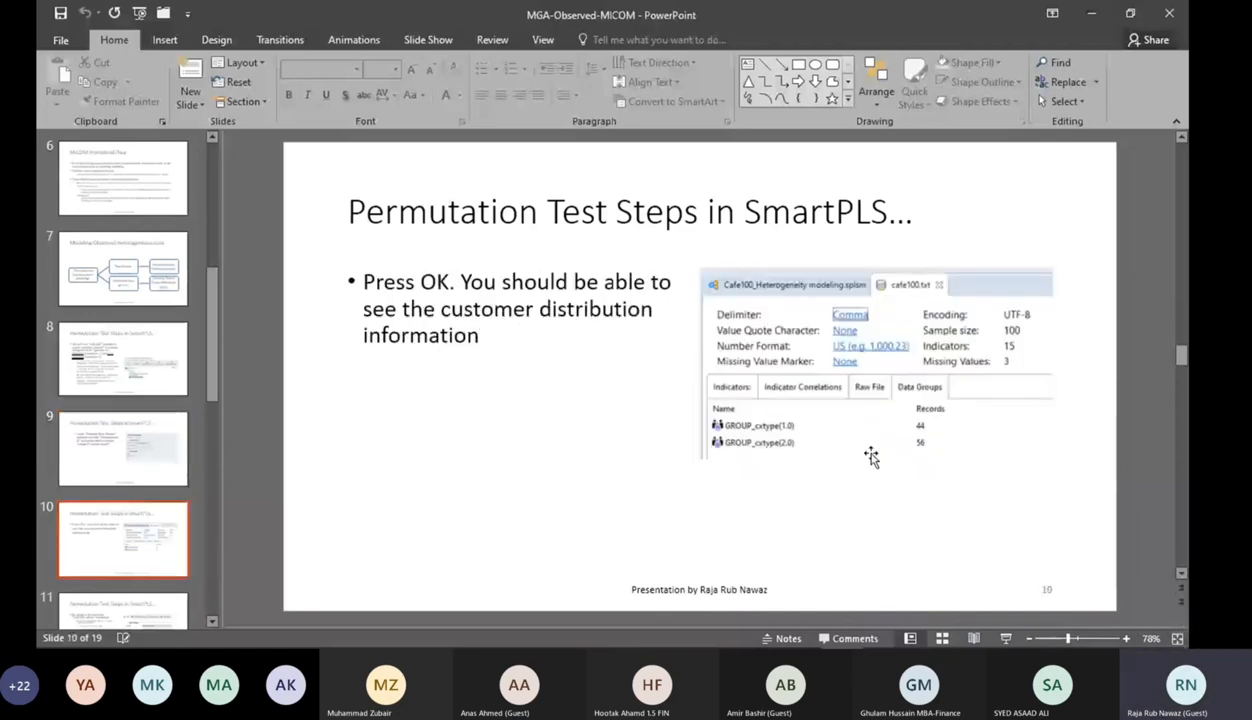
click(1181, 604)
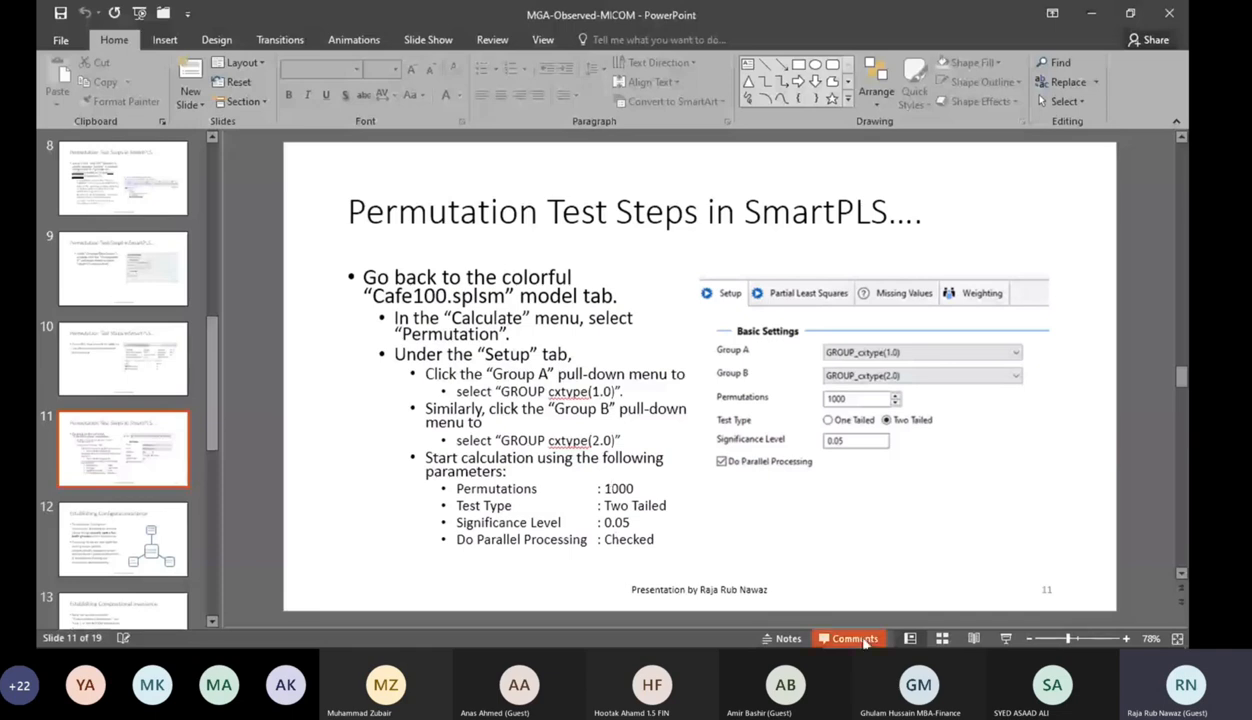
Return to SmartPLS, open the Permutation model of the KUBS project and open the Permutation calculation setup.
mouse_move(676, 637)
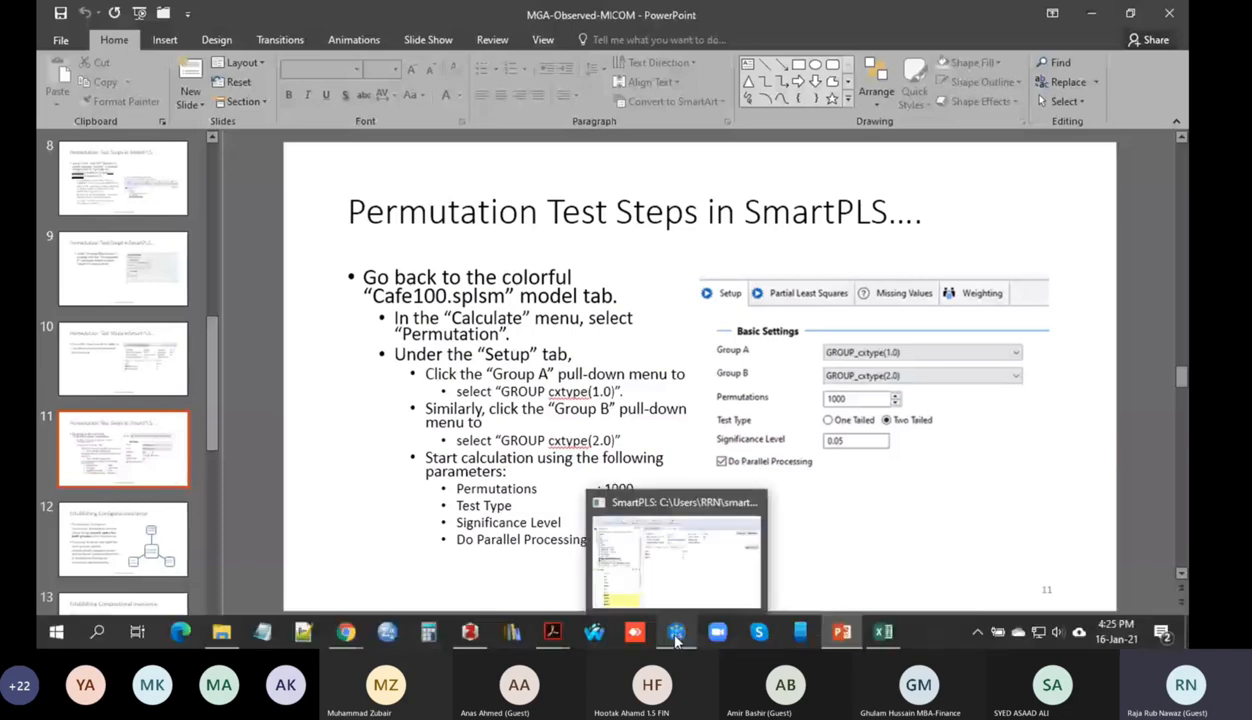
click(676, 633)
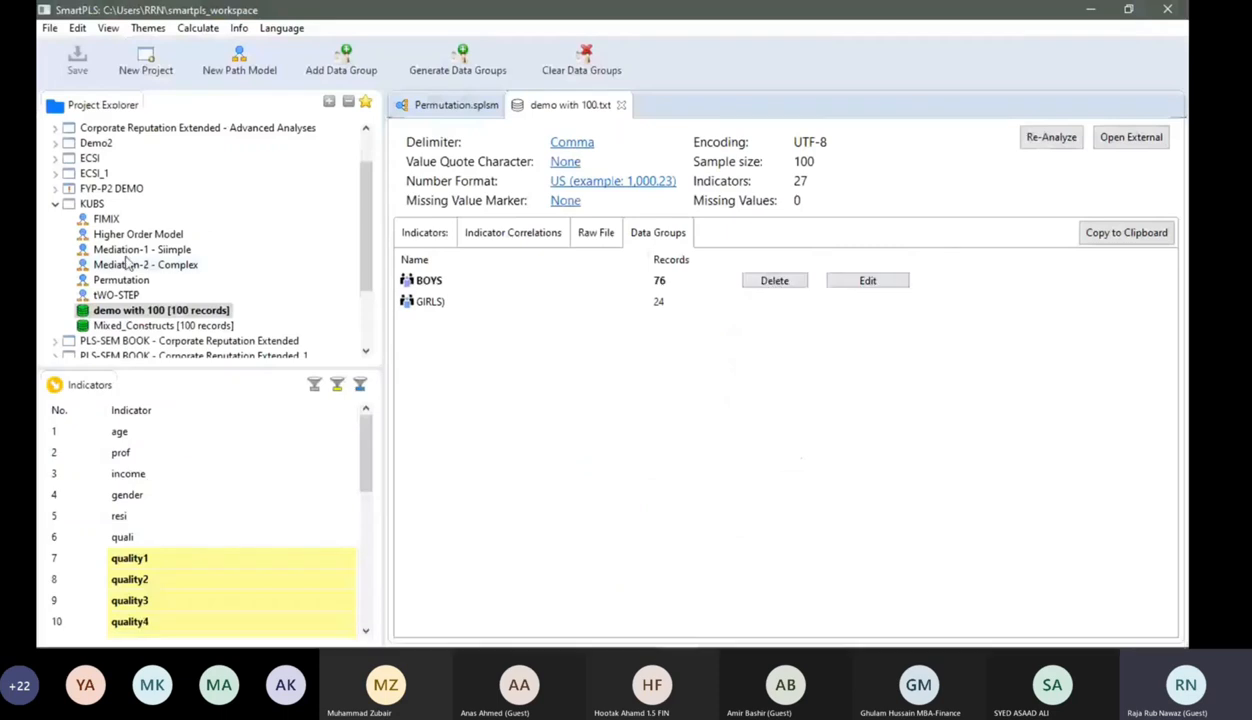
double_click(121, 280)
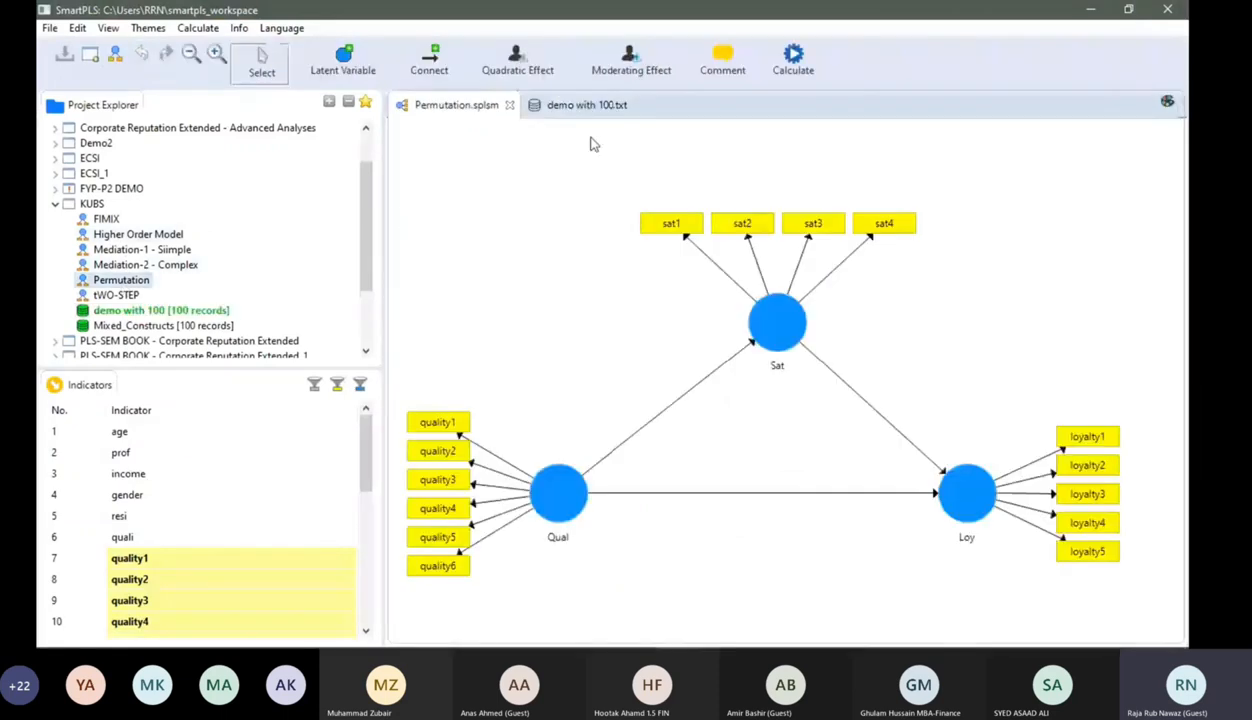
click(795, 58)
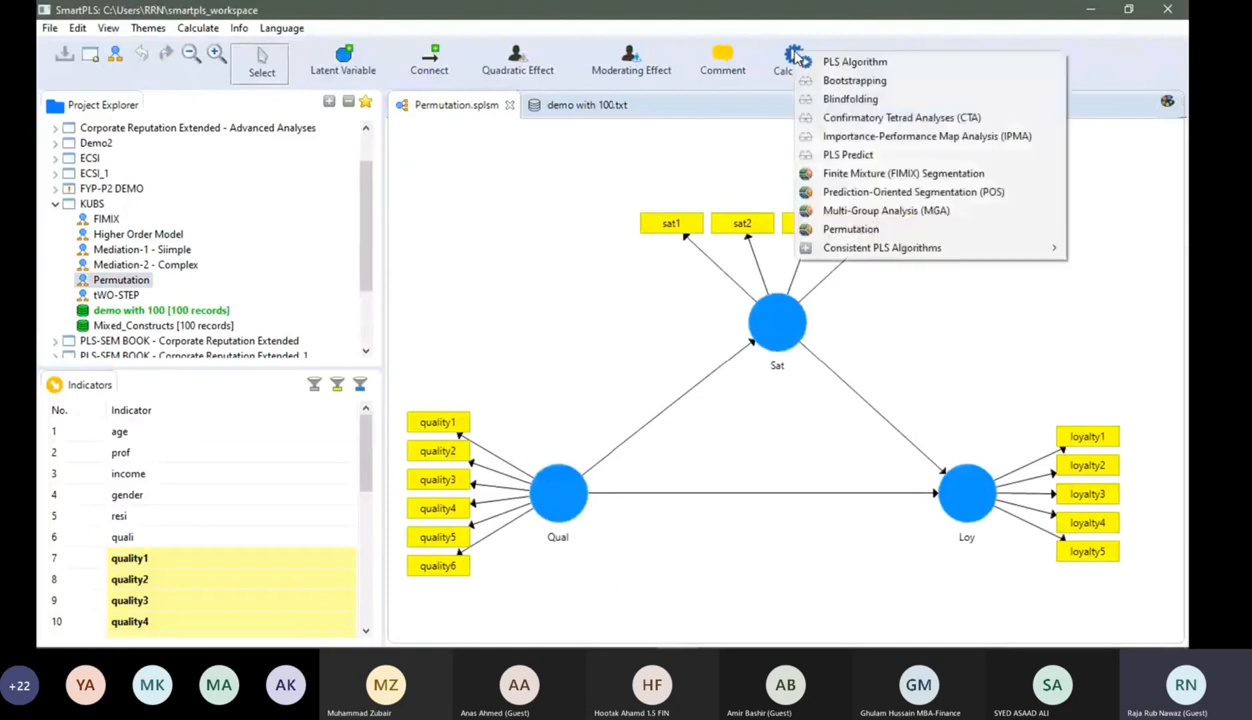
click(851, 230)
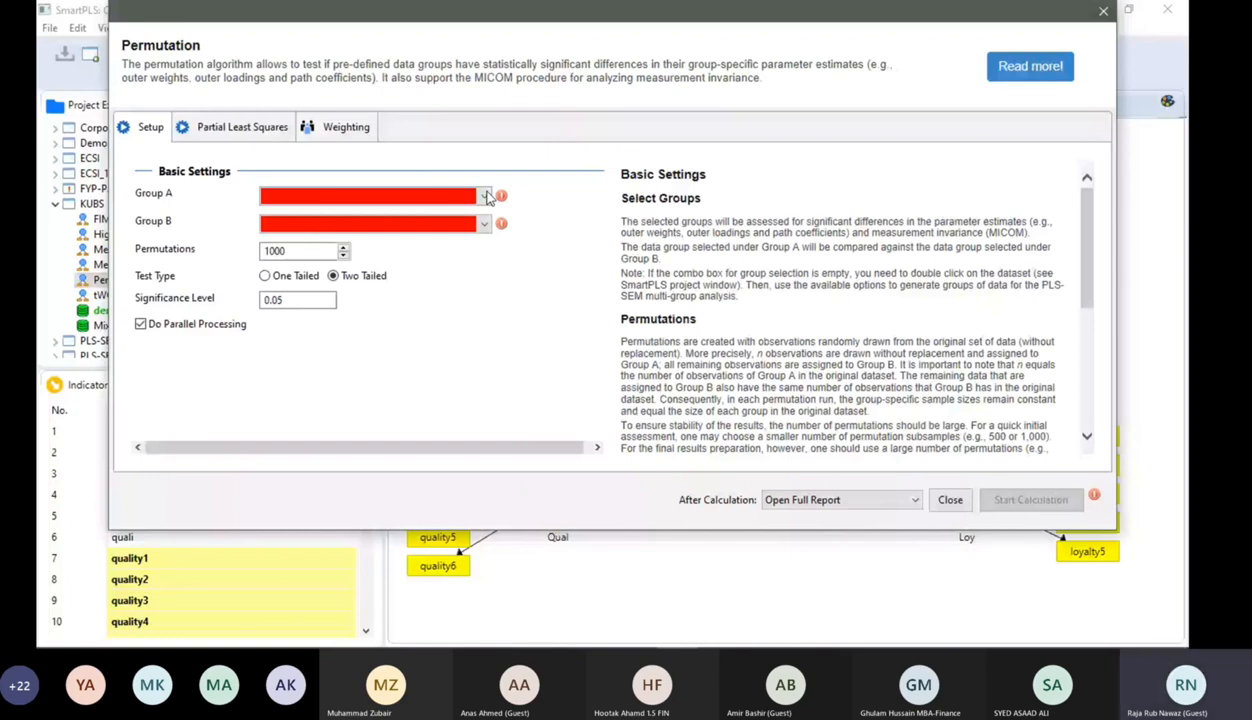
Set Group A to BOYS and Group B to GIRLS) for the permutation test.
click(487, 197)
click(450, 213)
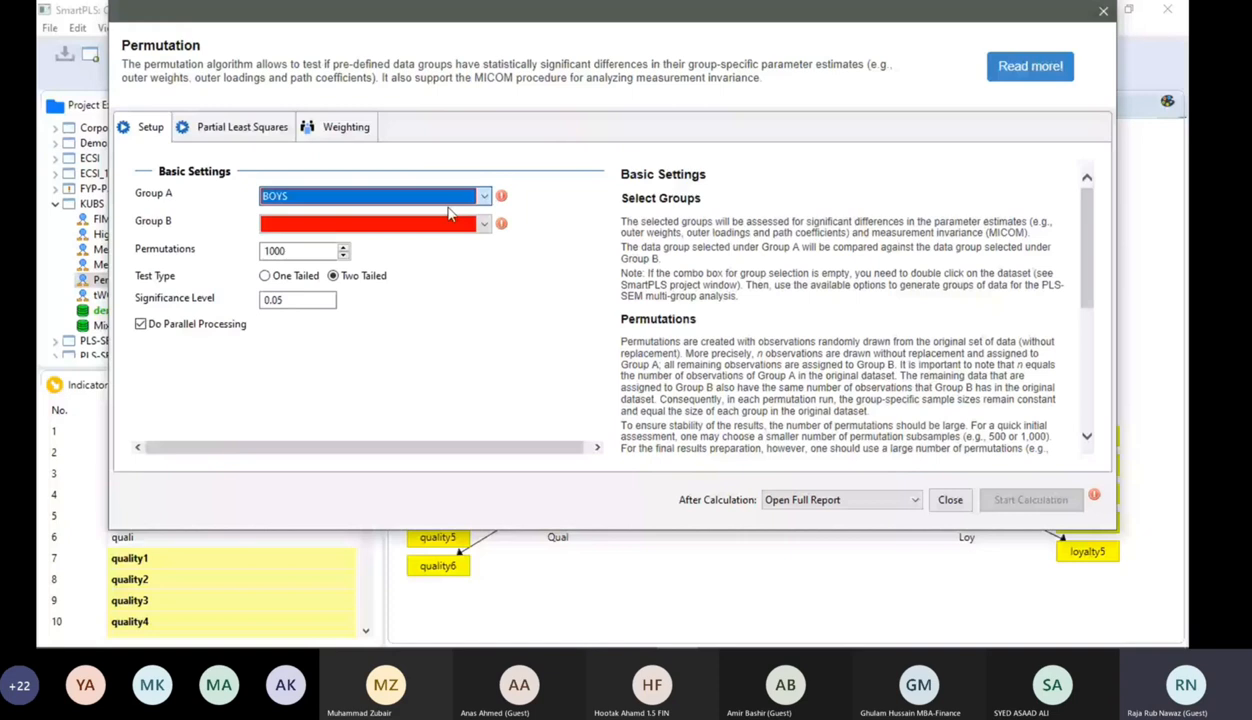
click(458, 223)
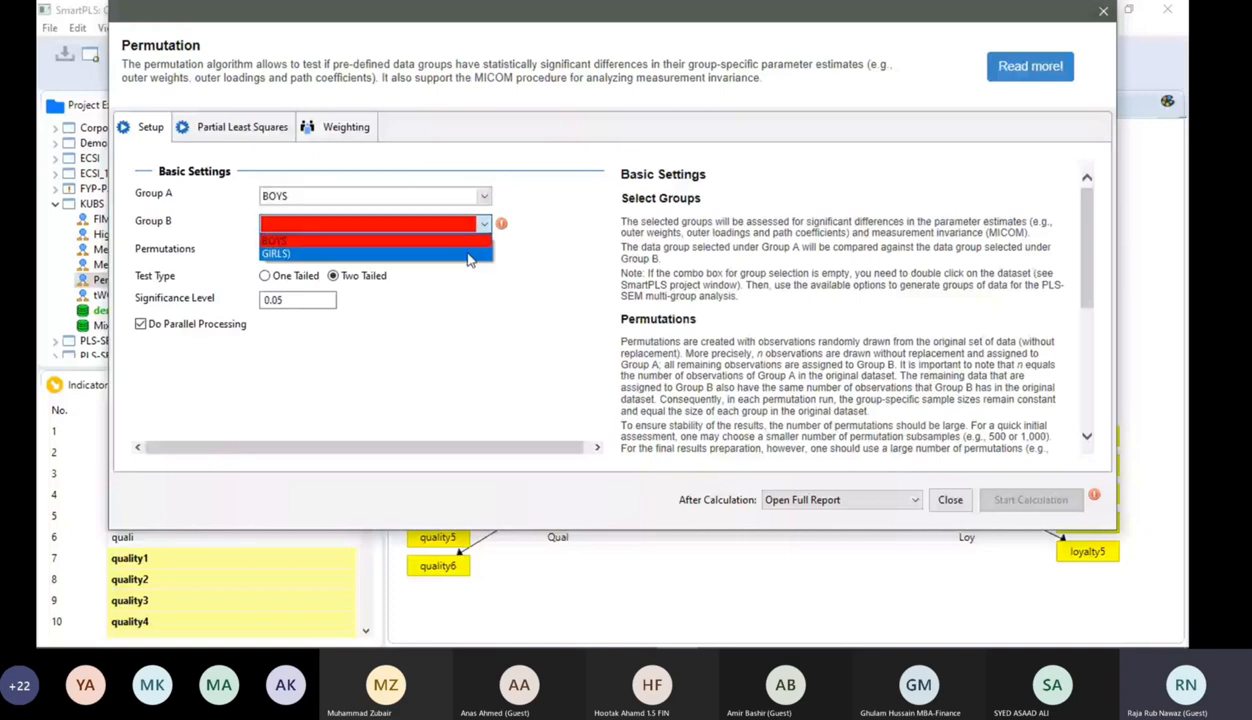
click(468, 255)
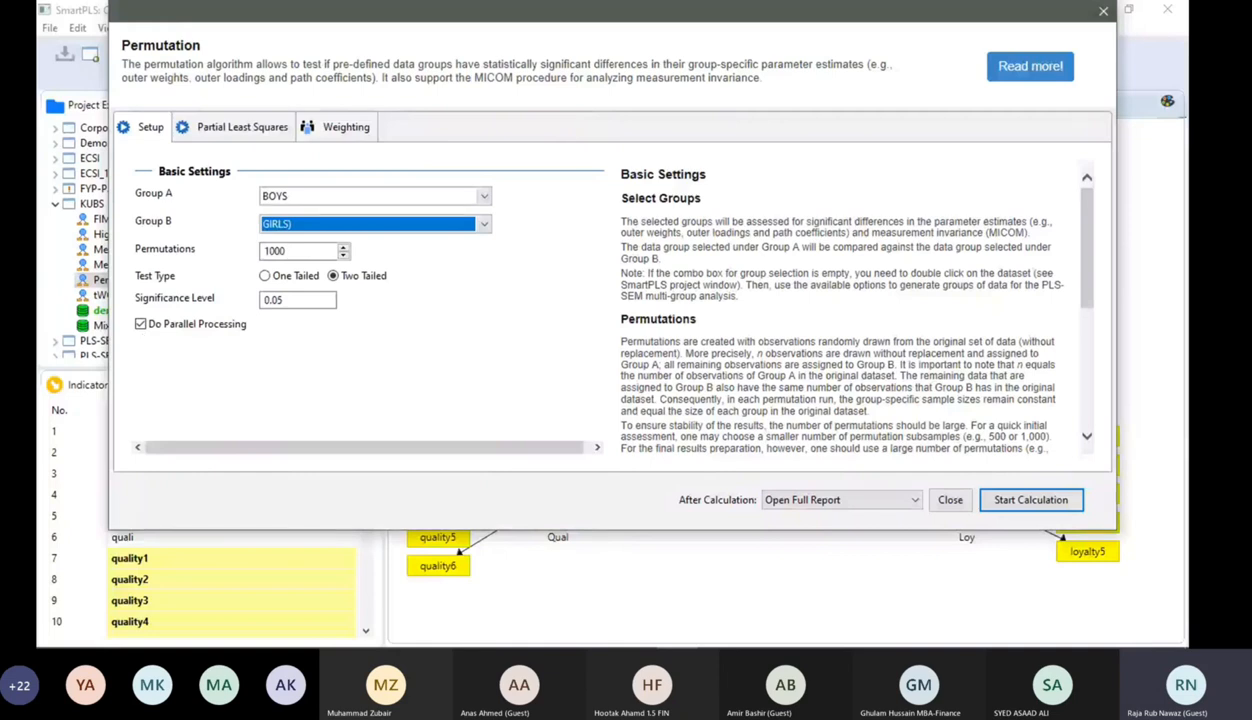
Check the permutation parameters on slide 11 in PowerPoint, return to SmartPLS and start the permutation calculation.
key(alt+Tab)
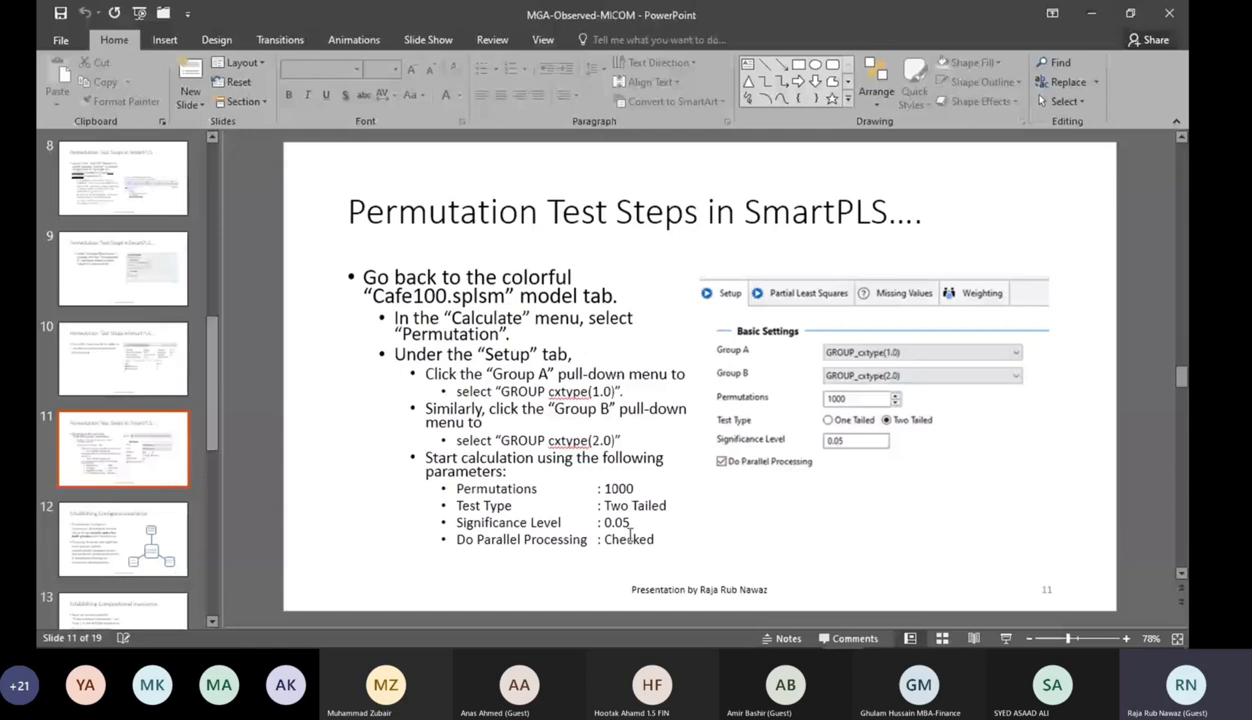
mouse_move(841, 640)
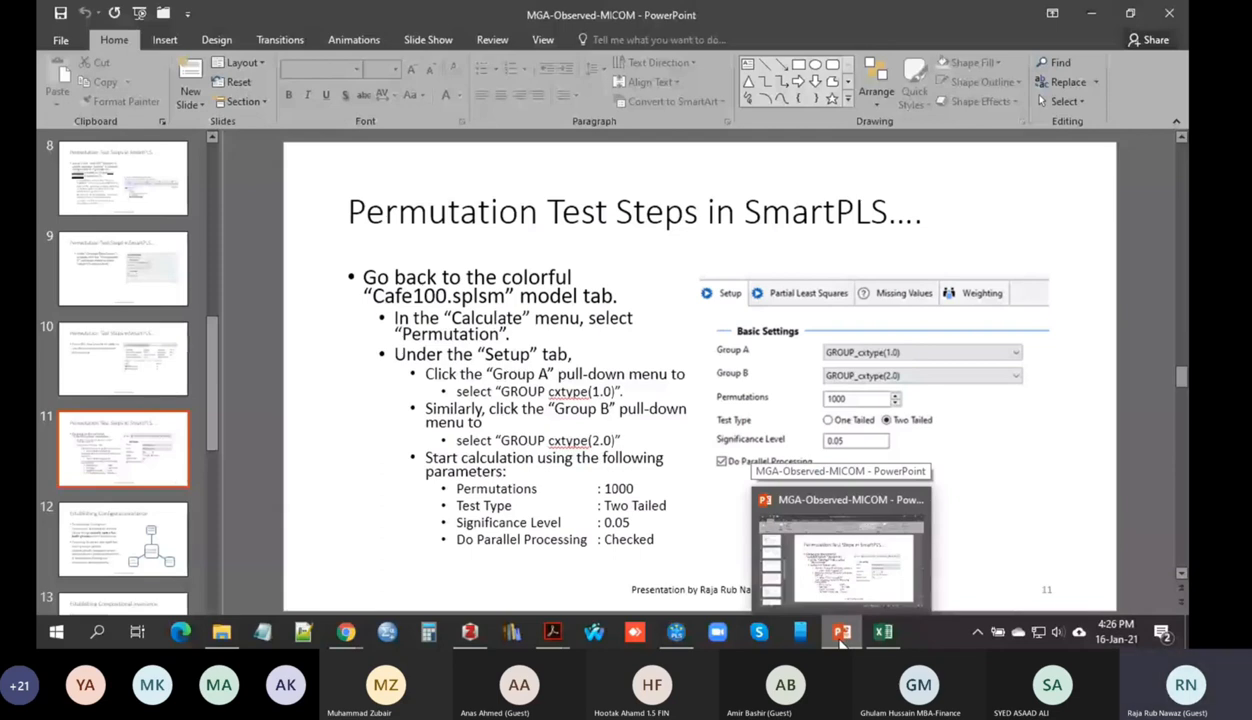
click(840, 640)
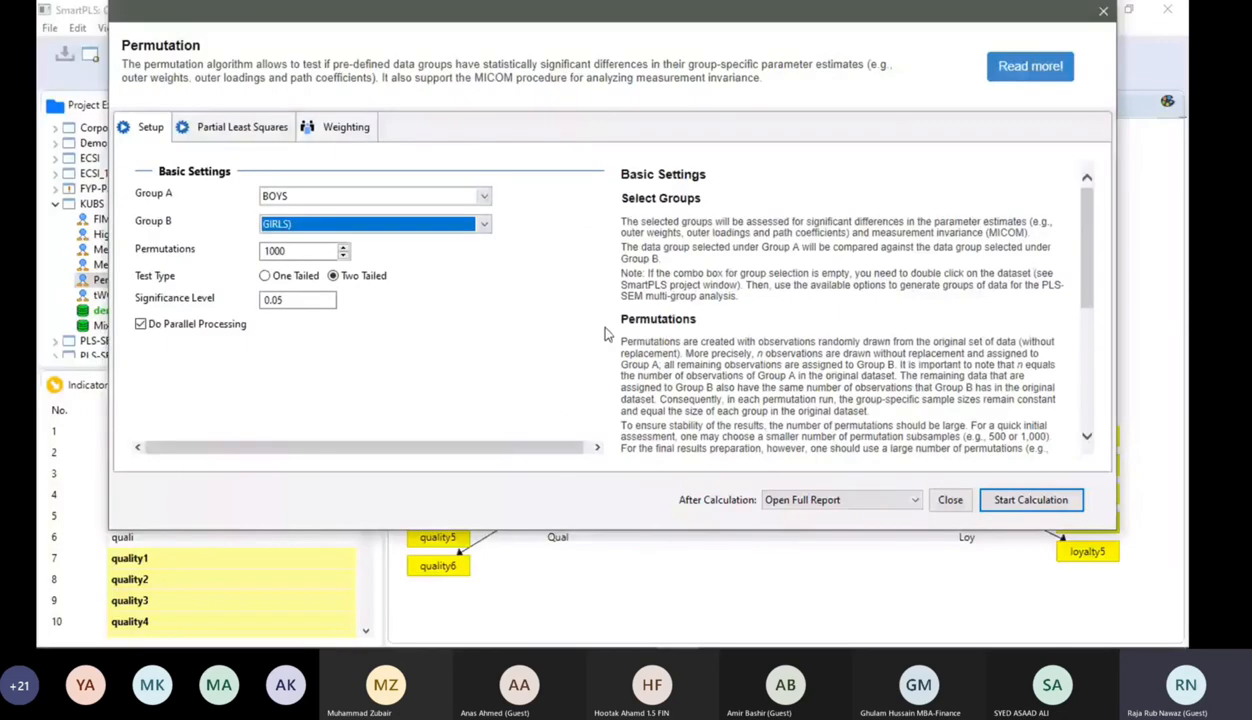
click(1017, 503)
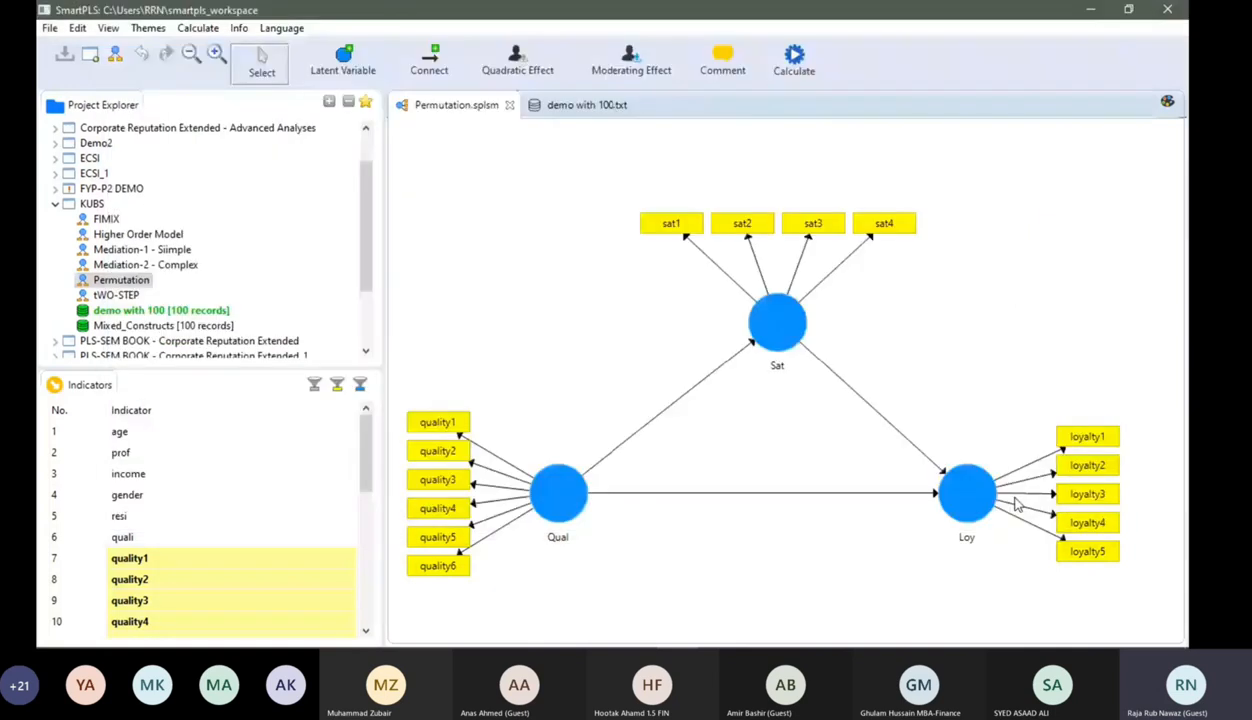
Switch to the PowerPoint presentation and show slide 12 on establishing configural invariance.
mouse_move(845, 638)
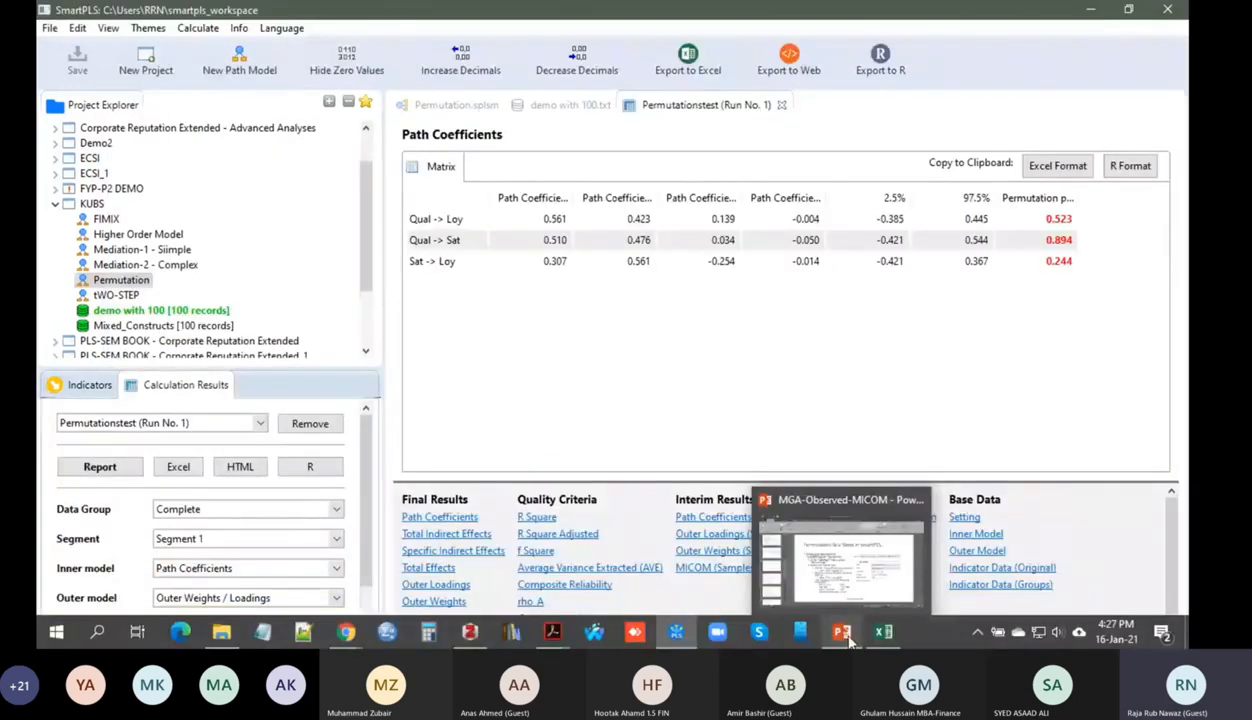
click(845, 635)
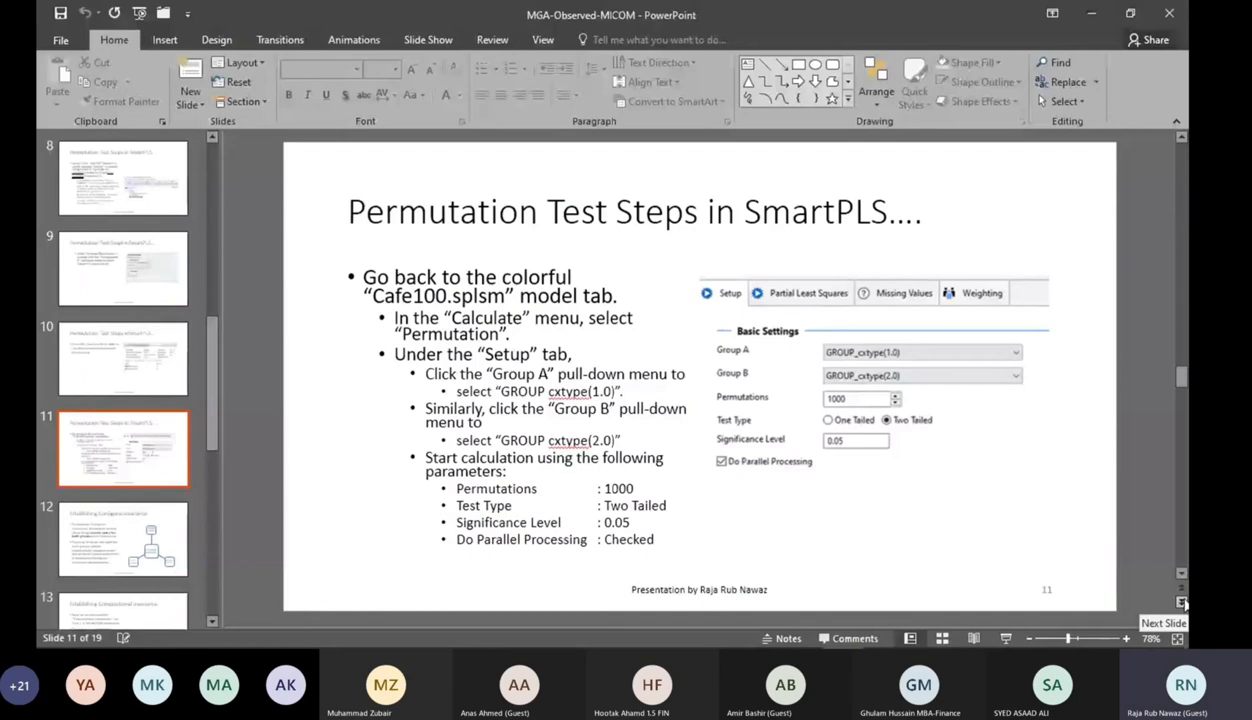
click(1182, 602)
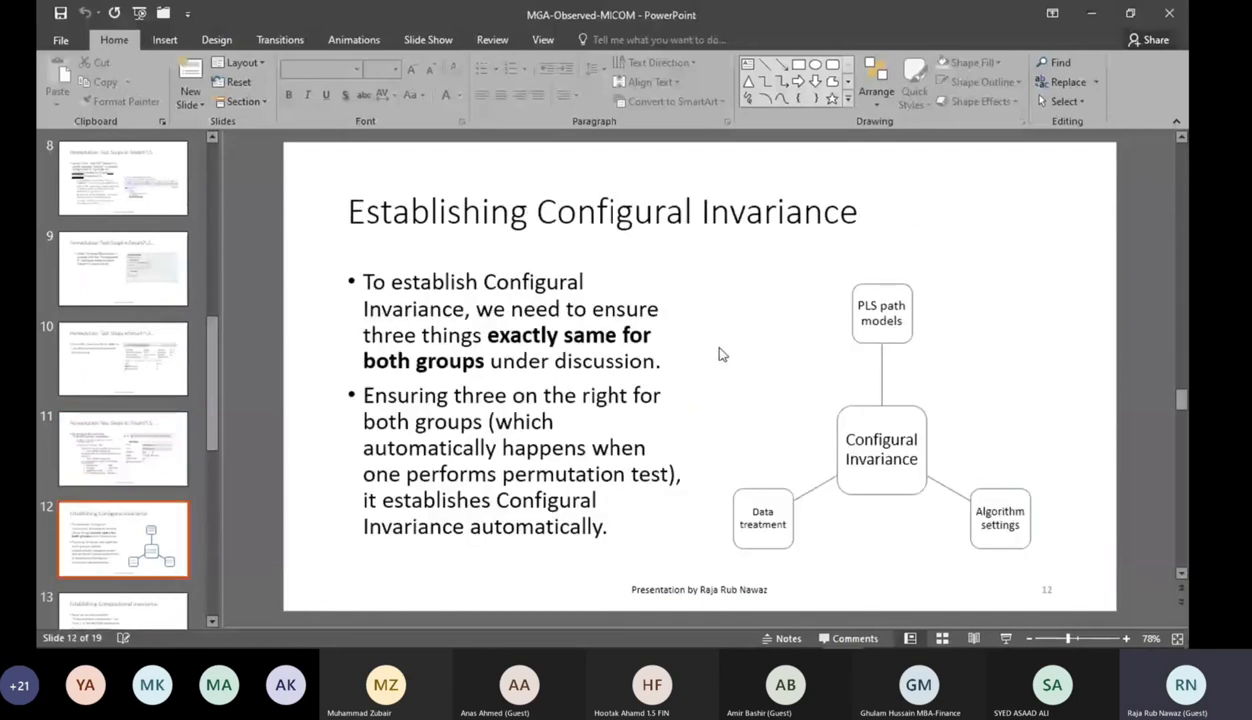